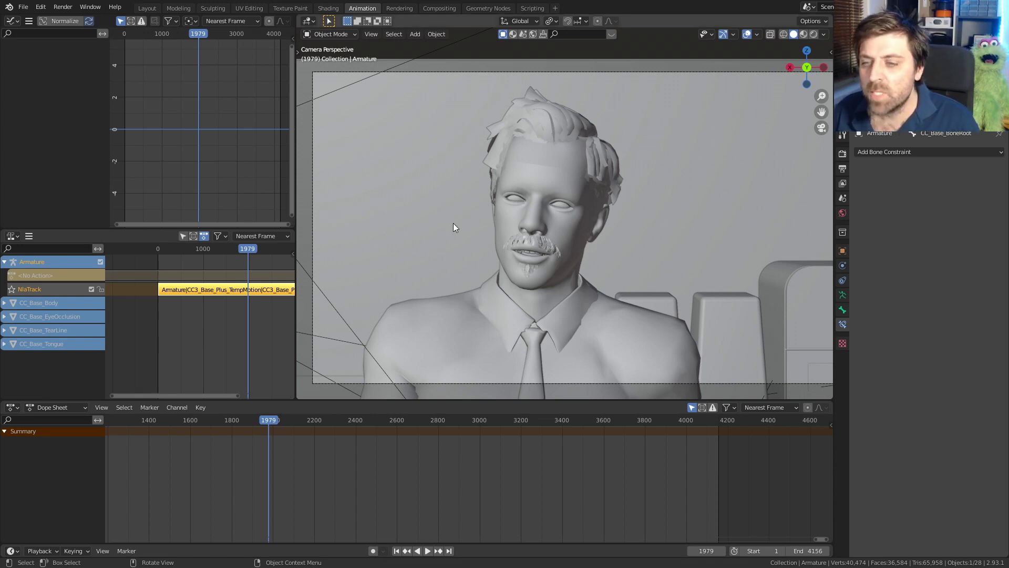
- Play the animation from frame 2177 and stop it around frame 2380
{"action": "left_click", "coordinate": [310, 419]}
{"action": "key", "text": "F3"}
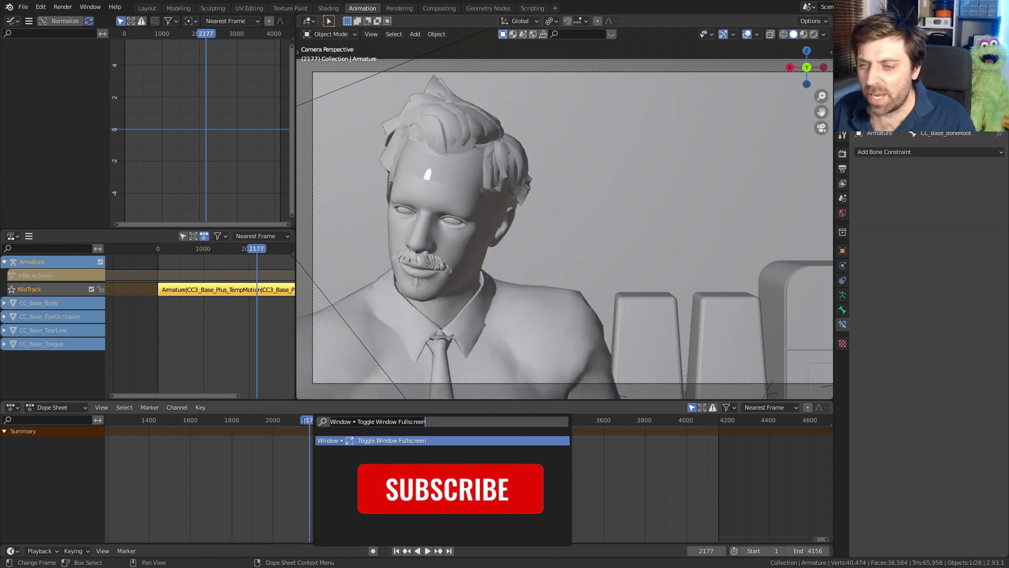
{"action": "key", "text": "Escape"}
{"action": "key", "text": "space"}
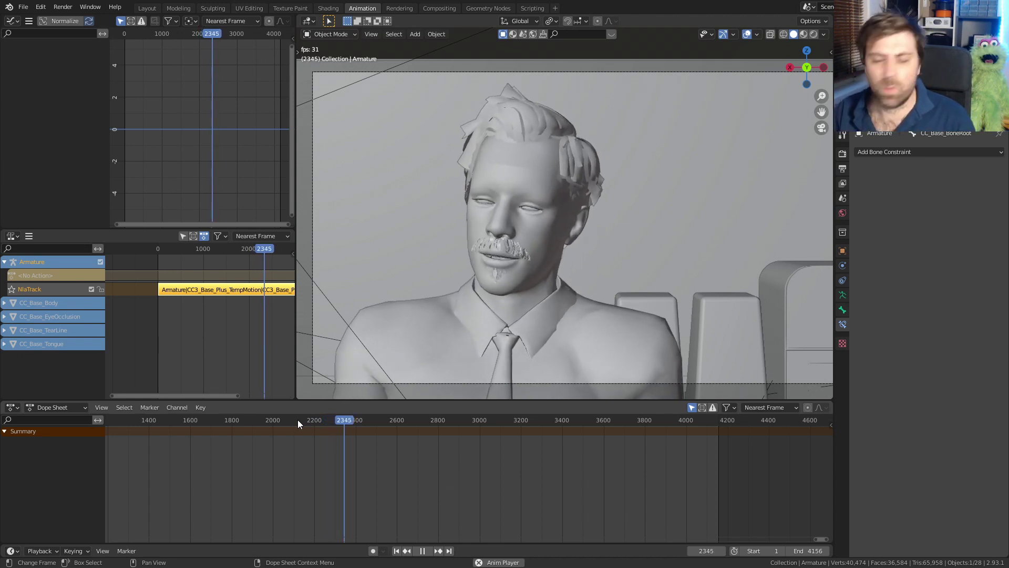
{"action": "key", "text": "space"}
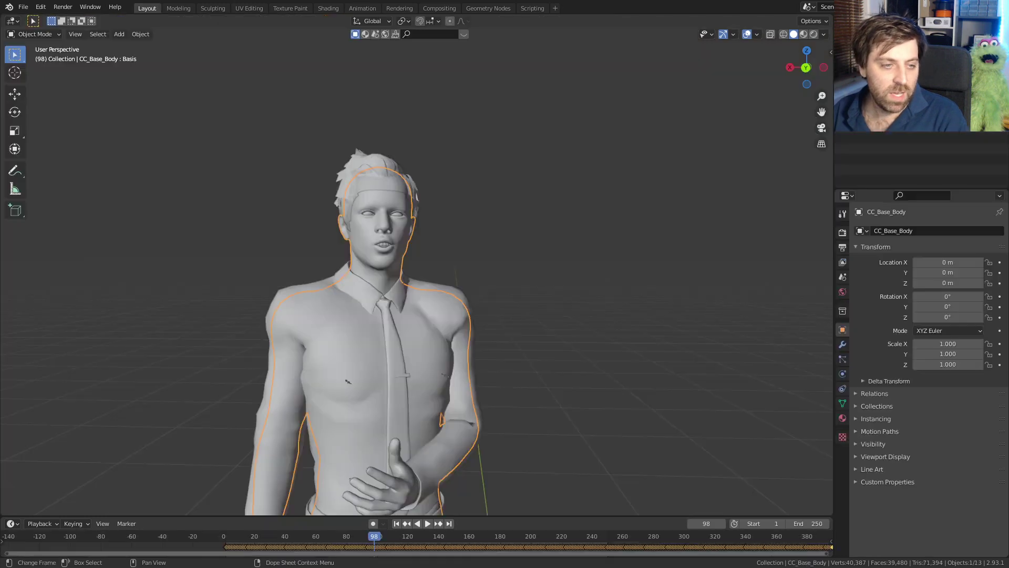
- Play the face animation from near the start and stop it at frame 216
{"action": "left_click", "coordinate": [270, 536]}
{"action": "key", "text": "space"}
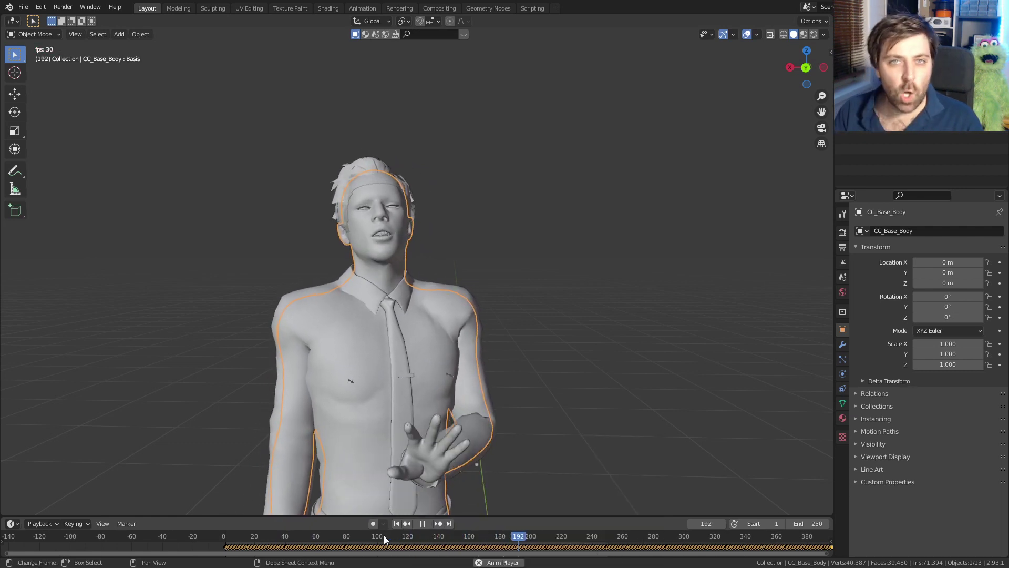
{"action": "key", "text": "space"}
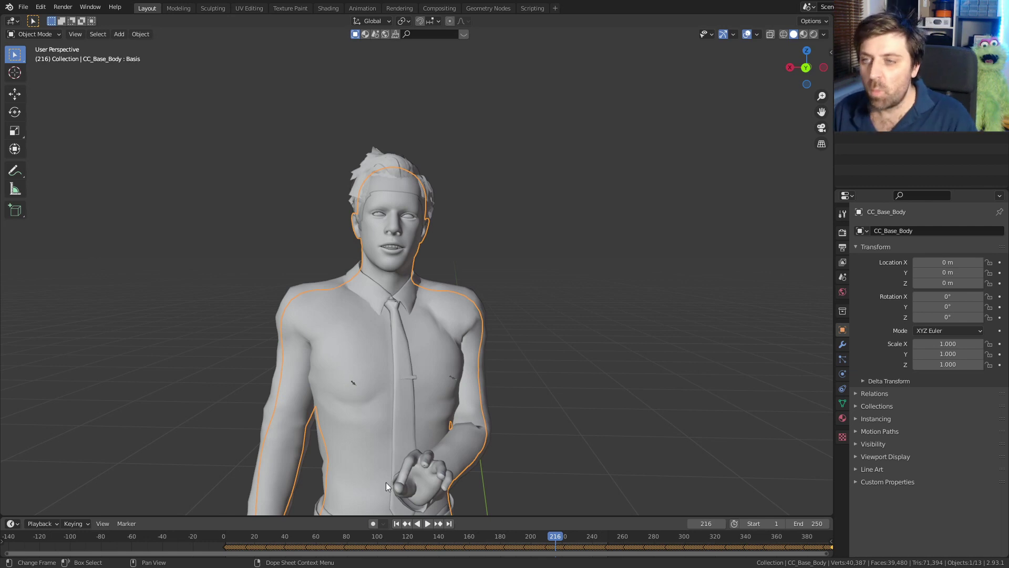
- Go to the Animation workspace and make the left area a Nonlinear Animation editor
{"action": "left_click", "coordinate": [358, 9]}
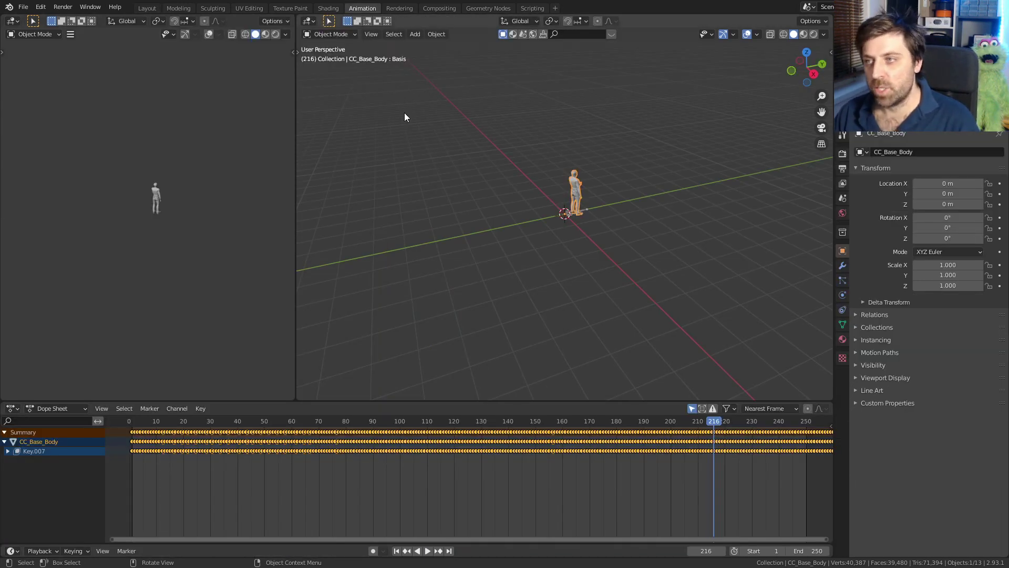
{"action": "left_click", "coordinate": [12, 22]}
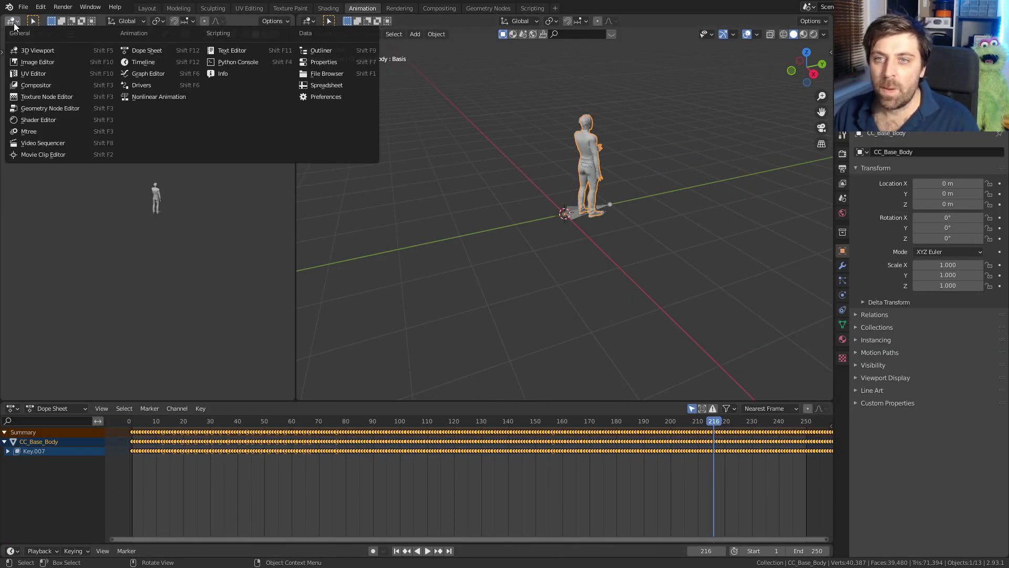
{"action": "left_click", "coordinate": [159, 96]}
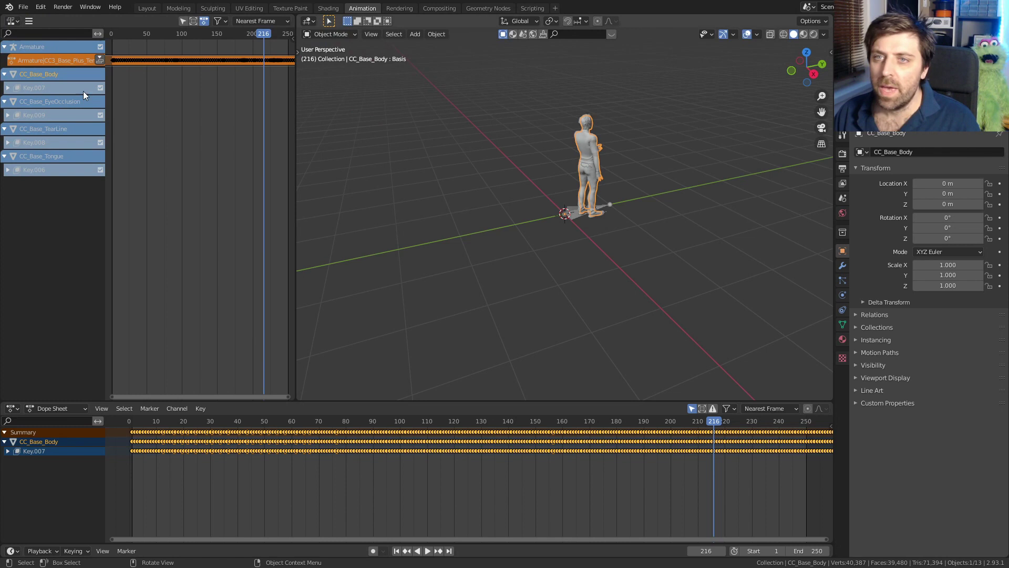
- Push down the Armature, Key.007, Key.009, Key.008 and Key.006 actions into NLA strips
{"action": "left_click", "coordinate": [8, 169]}
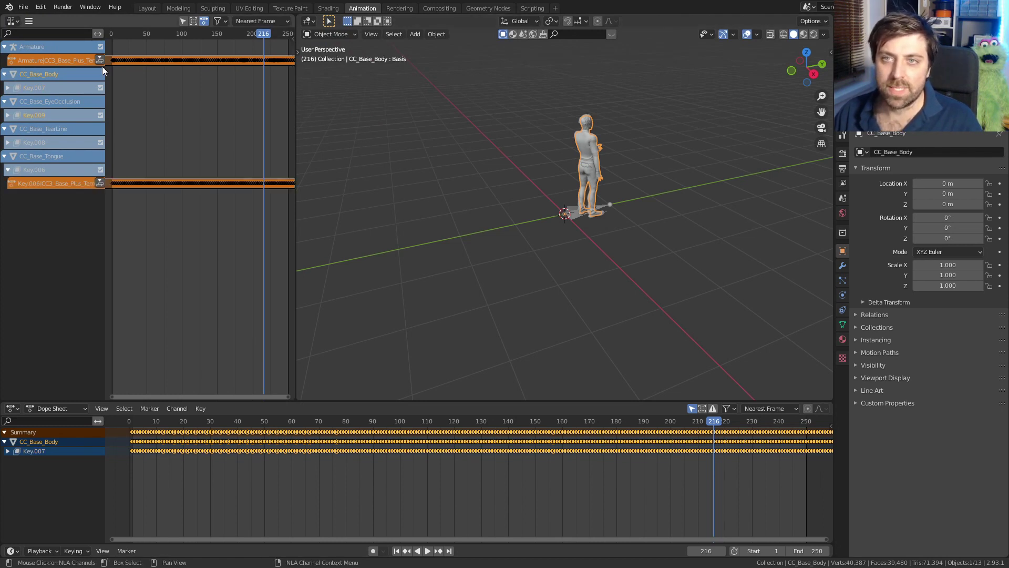
{"action": "left_click", "coordinate": [100, 60]}
{"action": "left_click", "coordinate": [8, 101]}
{"action": "left_click", "coordinate": [100, 115]}
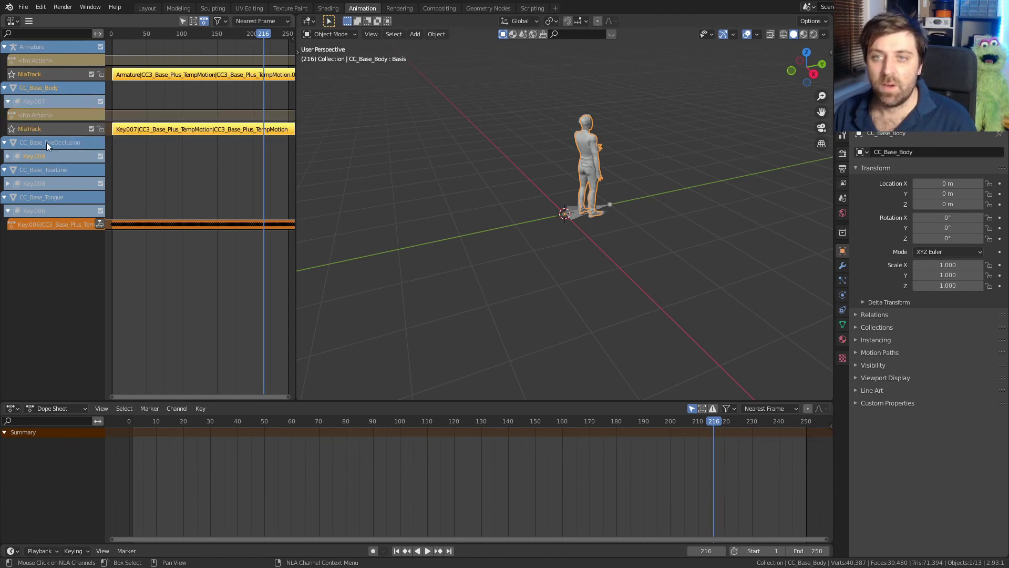
{"action": "left_click", "coordinate": [7, 156]}
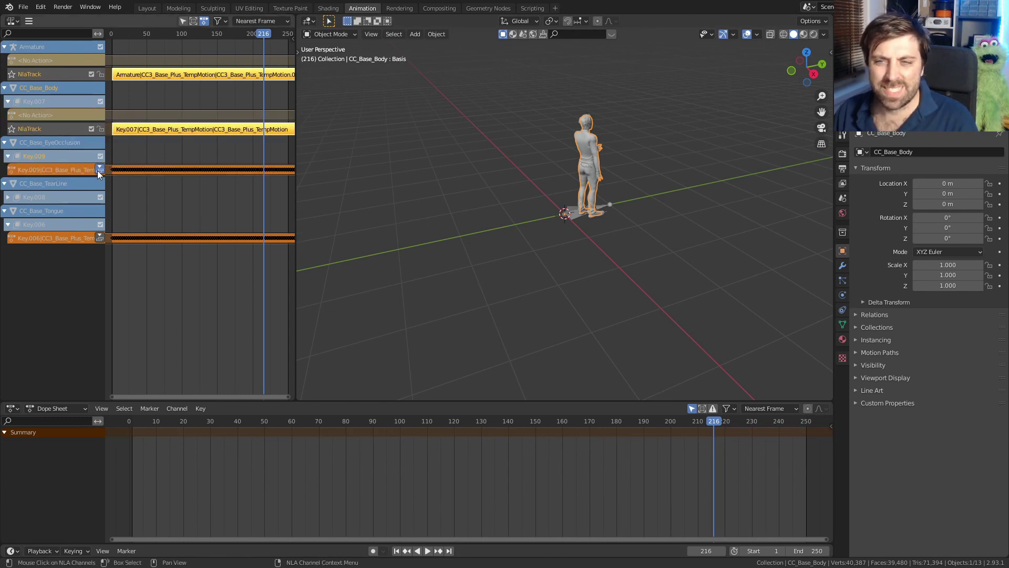
{"action": "left_click", "coordinate": [100, 170]}
{"action": "left_click", "coordinate": [8, 211]}
{"action": "left_click", "coordinate": [99, 224]}
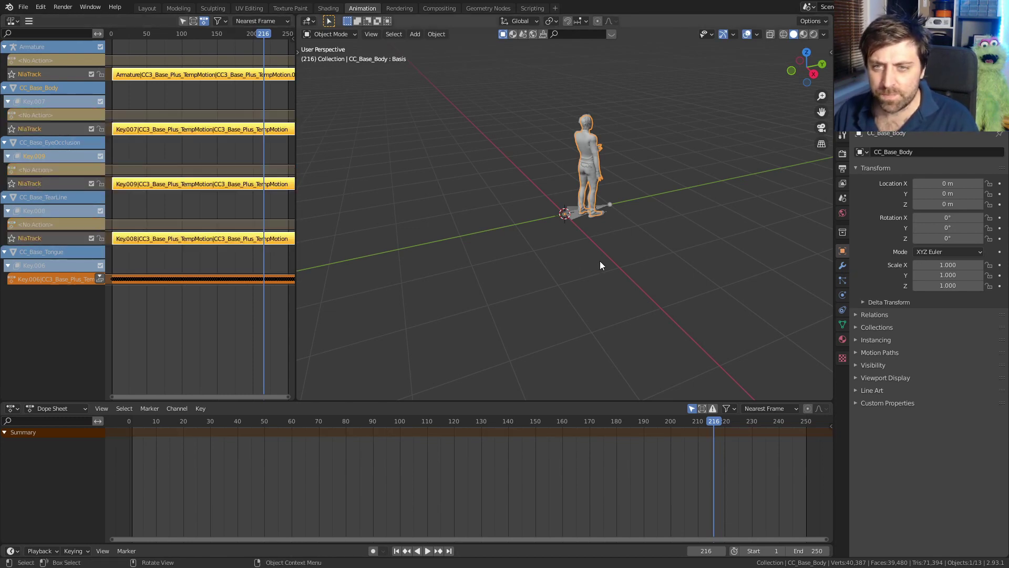
{"action": "middle_click_drag", "start_coordinate": [600, 261], "coordinate": [415, 272]}
{"action": "left_click", "coordinate": [100, 279]}
{"action": "middle_click_drag", "start_coordinate": [485, 248], "coordinate": [500, 235]}
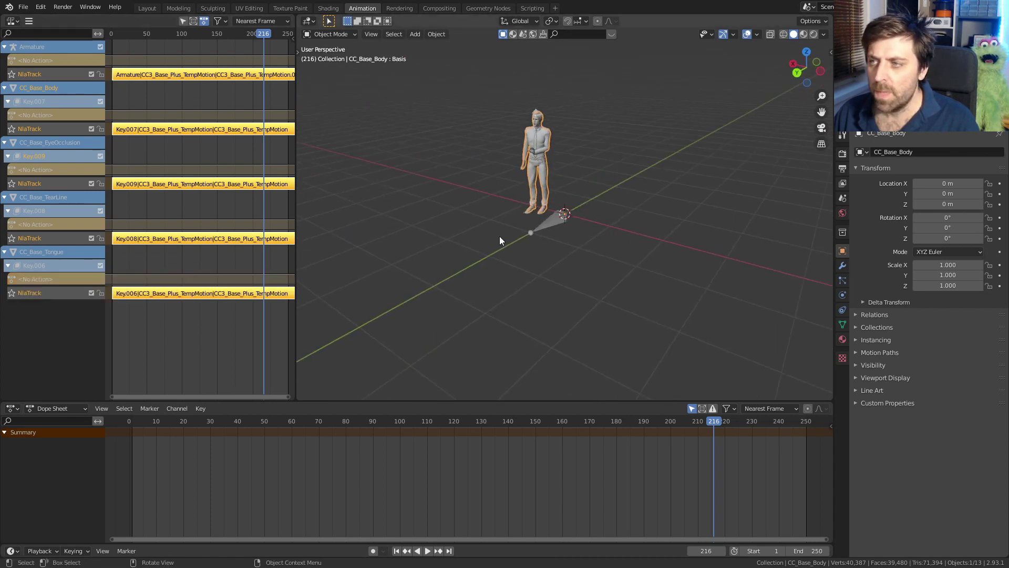
- Select the armature and deselect all NLA strips
{"action": "scroll", "coordinate": [519, 243], "scroll_direction": "up", "scroll_amount": 5}
{"action": "left_click", "coordinate": [531, 239]}
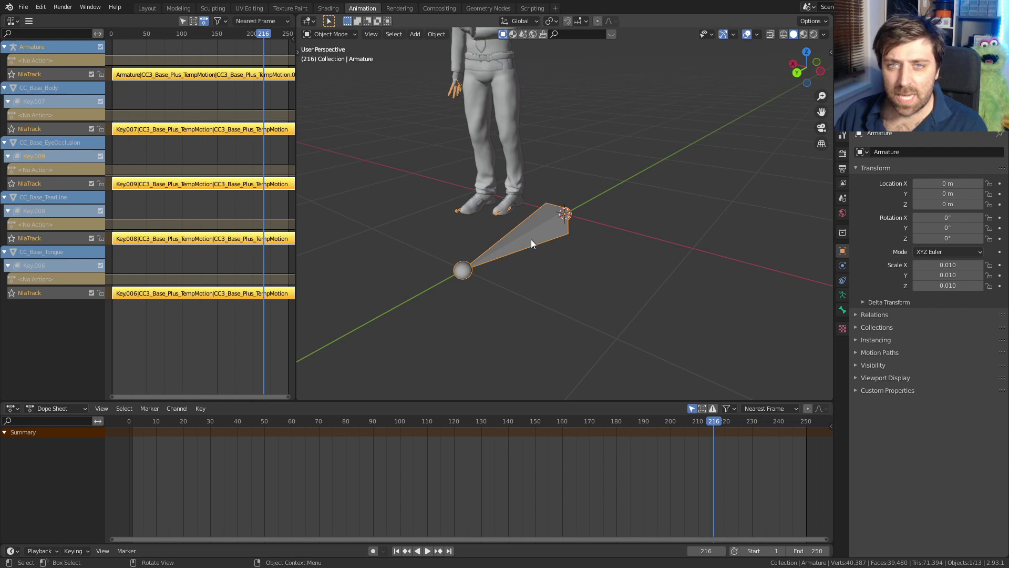
{"action": "left_click", "coordinate": [145, 337]}
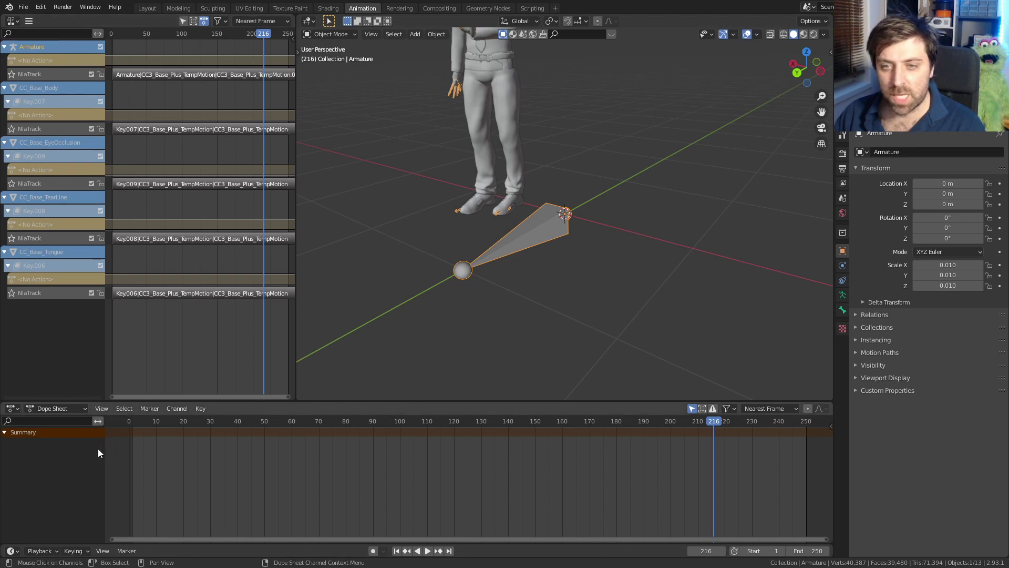
- Switch the Dope Sheet to Action Editor, widen the NLA area, and browse the actions
{"action": "left_click", "coordinate": [80, 409]}
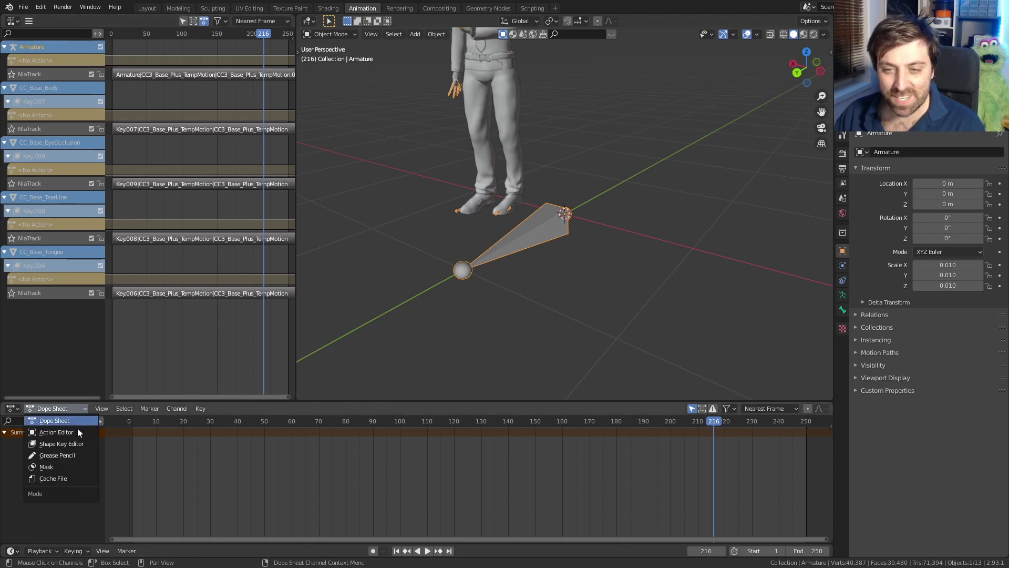
{"action": "left_click", "coordinate": [77, 430]}
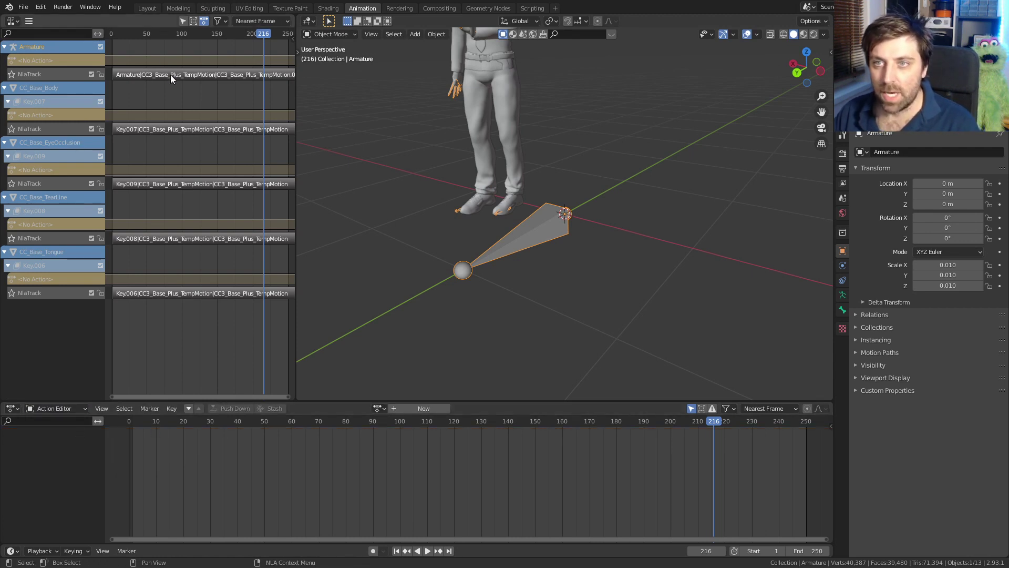
{"action": "left_click", "coordinate": [378, 408]}
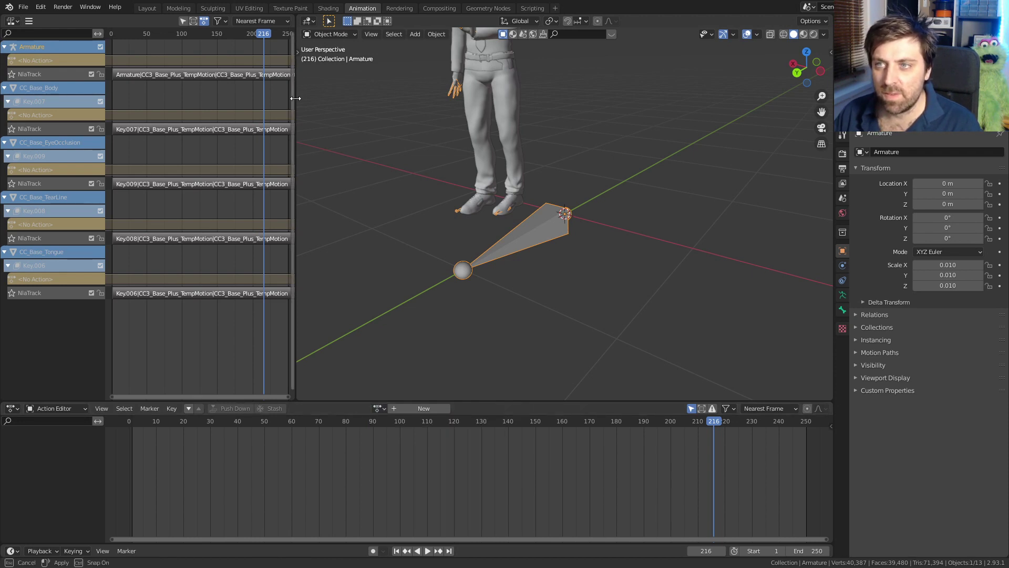
{"action": "left_click_drag", "start_coordinate": [296, 90], "coordinate": [343, 84]}
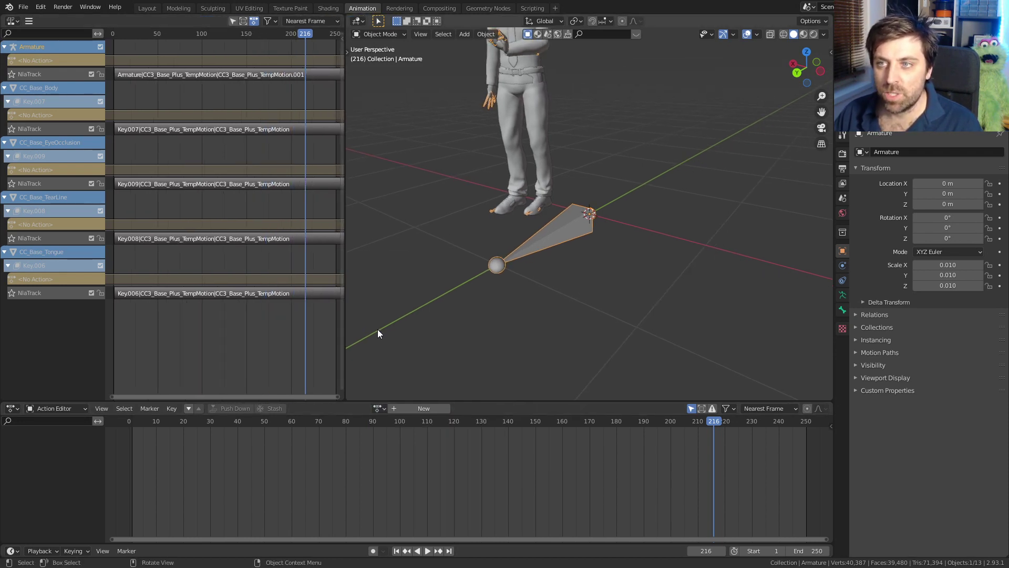
{"action": "left_click", "coordinate": [379, 408]}
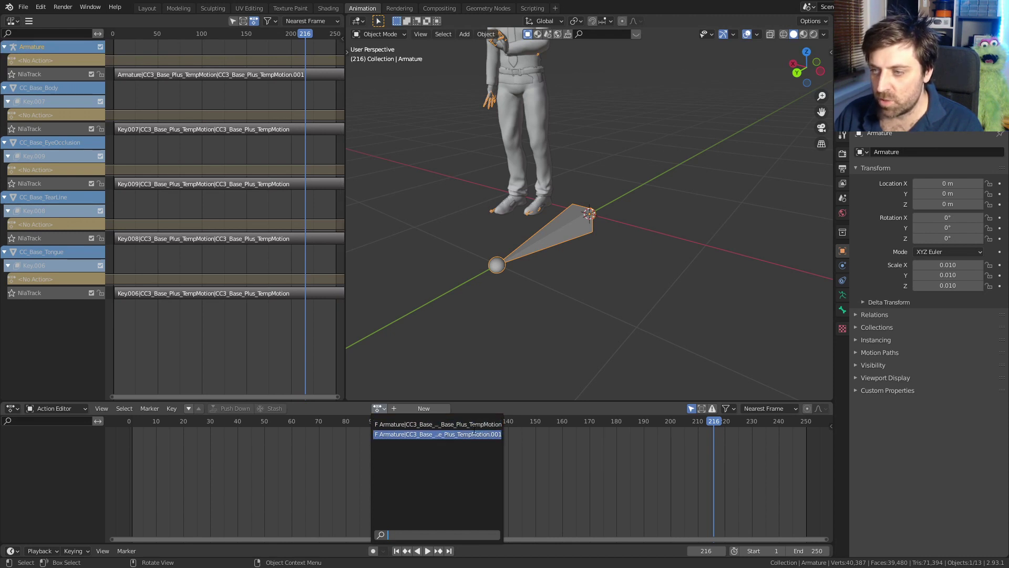
- Assign the TempMotion.001 action, rename it Face2, and select the old Armature NLA strip
{"action": "left_click", "coordinate": [421, 434]}
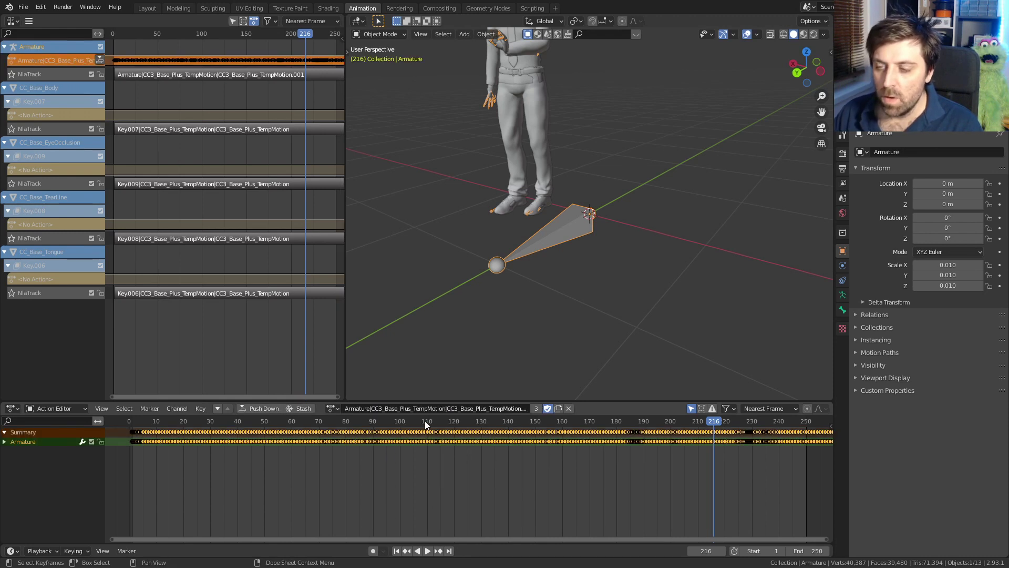
{"action": "left_click", "coordinate": [430, 408]}
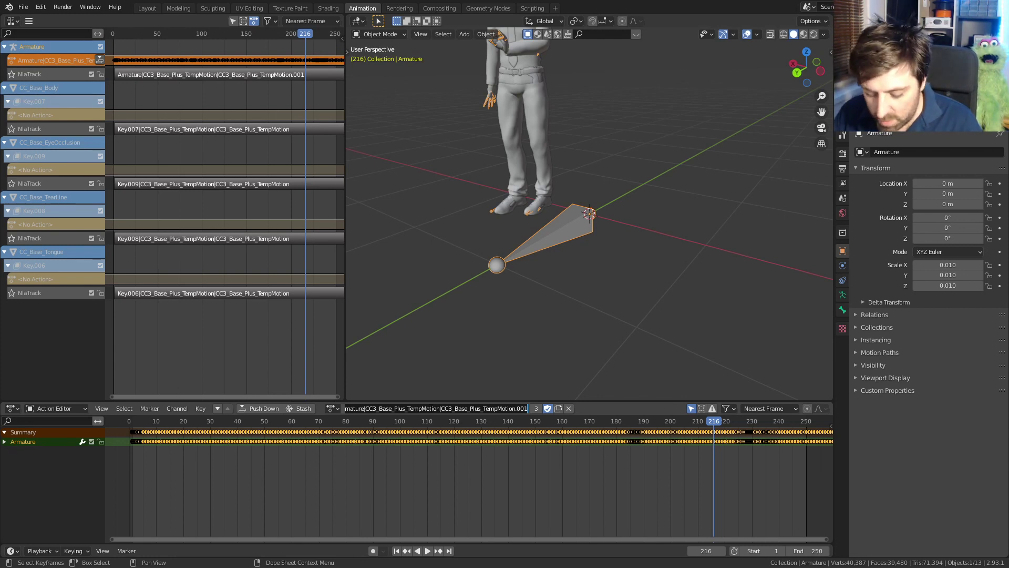
{"action": "type", "text": "Face2"}
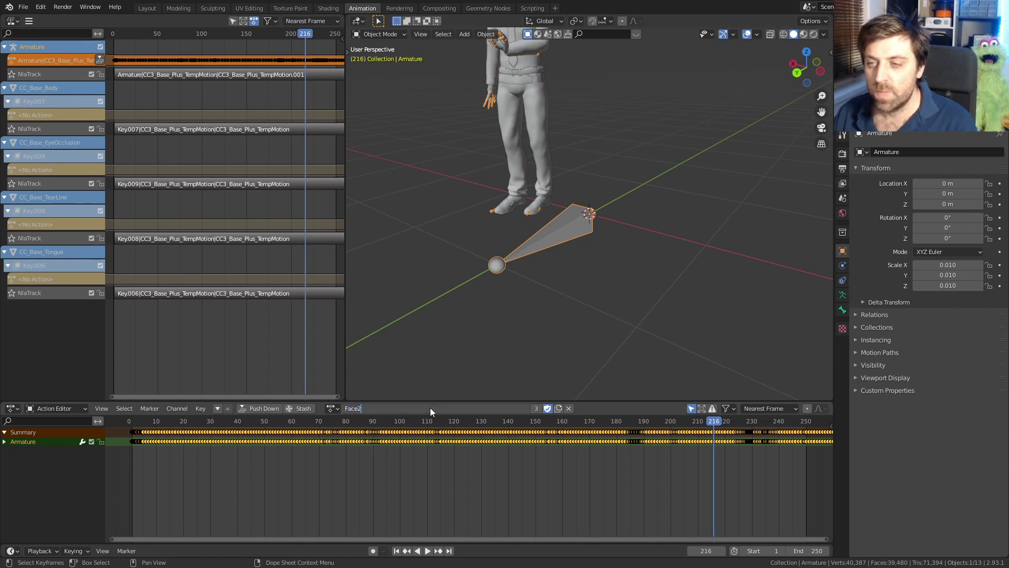
{"action": "key", "text": "Return"}
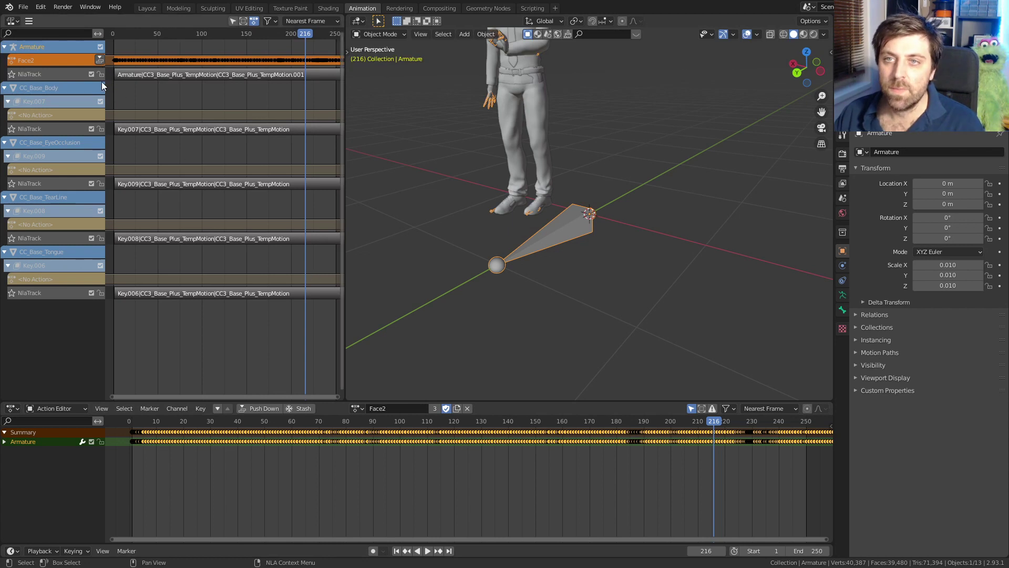
{"action": "left_click", "coordinate": [130, 74]}
- Delete the old Armature strip, enter Pose Mode, and display the character as wireframe
{"action": "key", "text": "x"}
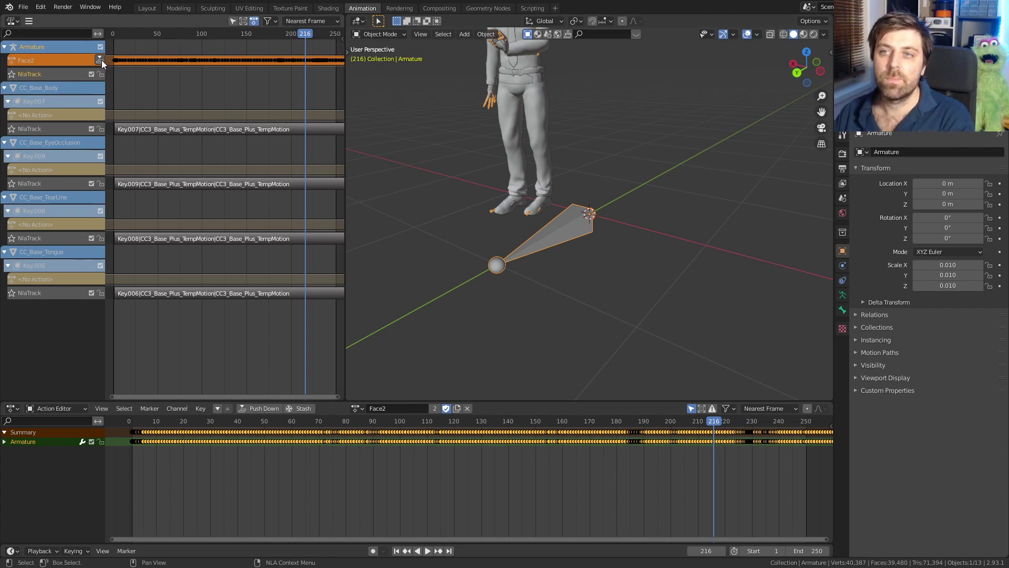
{"action": "left_click", "coordinate": [385, 36]}
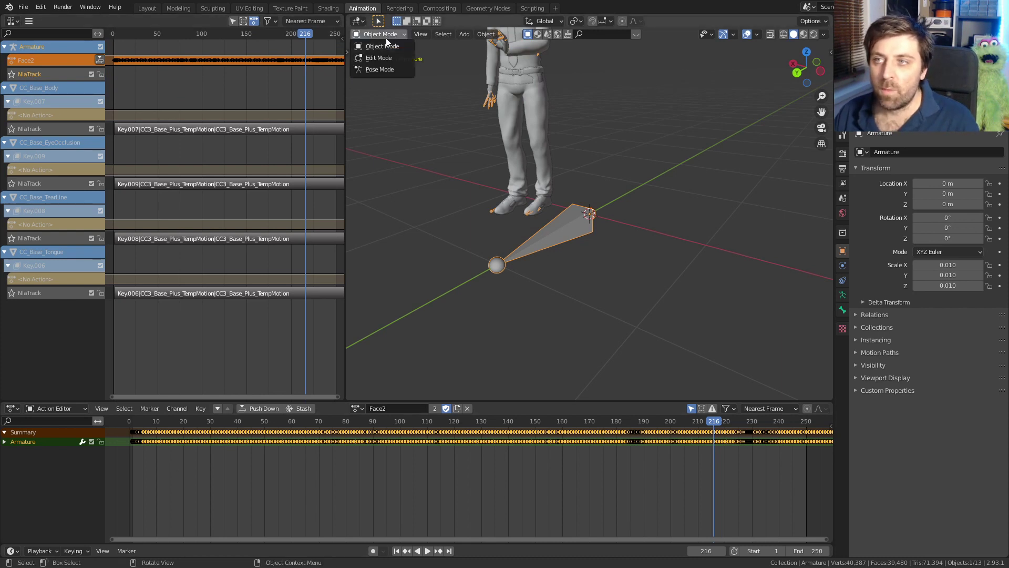
{"action": "left_click", "coordinate": [385, 70]}
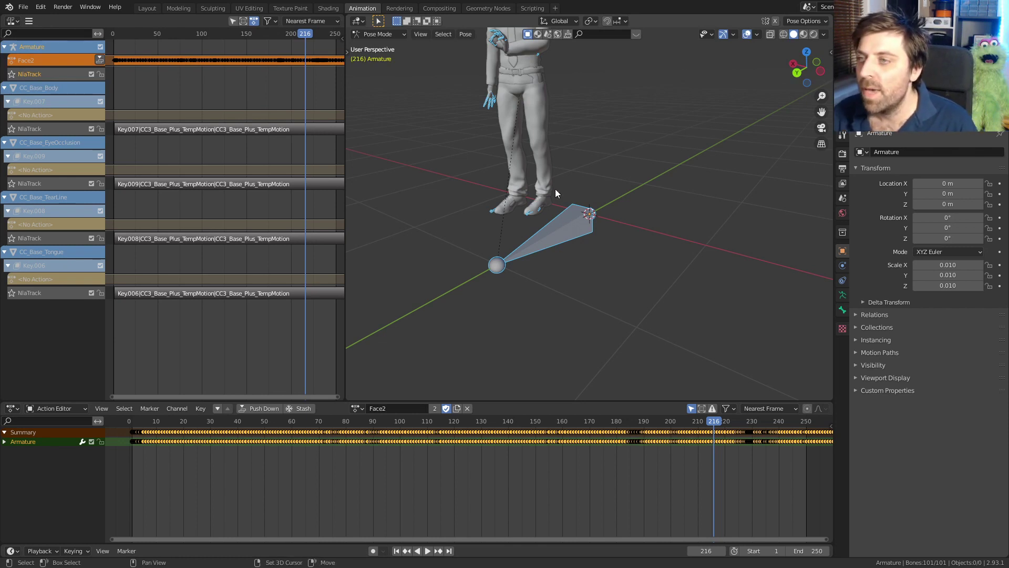
{"action": "mouse_move", "coordinate": [556, 189]}
{"action": "middle_mouse_down"}
{"action": "mouse_move", "coordinate": [544, 345]}
{"action": "mouse_move", "coordinate": [523, 154]}
{"action": "mouse_move", "coordinate": [576, 273]}
{"action": "mouse_move", "coordinate": [503, 241]}
{"action": "mouse_move", "coordinate": [569, 253]}
{"action": "mouse_move", "coordinate": [549, 177]}
{"action": "mouse_move", "coordinate": [532, 169]}
{"action": "mouse_move", "coordinate": [574, 185]}
{"action": "mouse_move", "coordinate": [613, 175]}
{"action": "mouse_move", "coordinate": [599, 263]}
{"action": "middle_mouse_up"}
{"action": "scroll", "coordinate": [575, 273], "scroll_direction": "up", "scroll_amount": 4}
{"action": "key", "text": "z"}
{"action": "left_click", "coordinate": [497, 273]}
{"action": "scroll", "coordinate": [528, 264], "scroll_direction": "up", "scroll_amount": 3}
- Select the CC_Base_JawRoot bone, play the action to check it, then invert the bone selection
{"action": "left_click", "coordinate": [553, 169]}
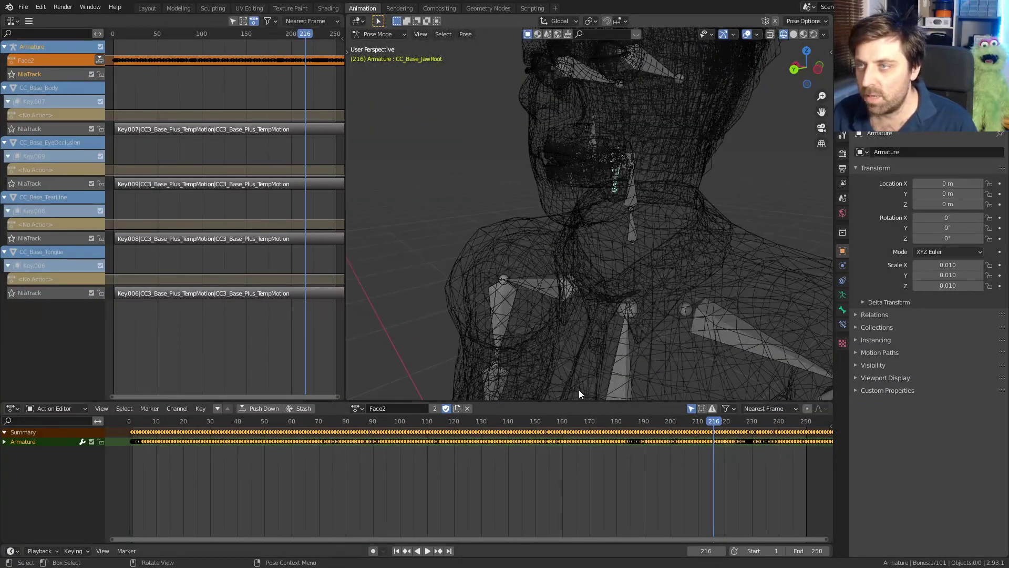
{"action": "left_click", "coordinate": [569, 421]}
{"action": "key", "text": "space"}
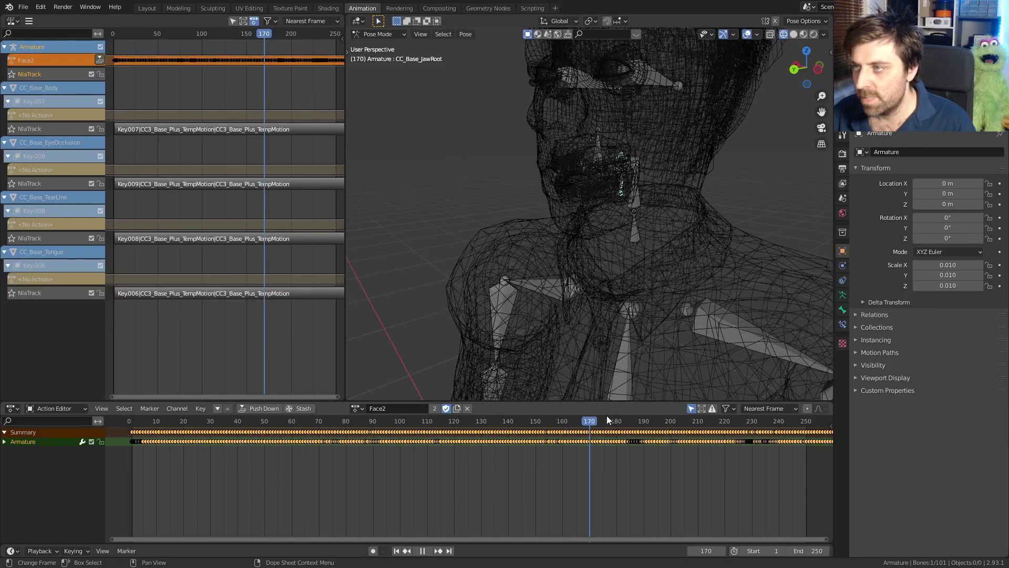
{"action": "key", "text": "Escape"}
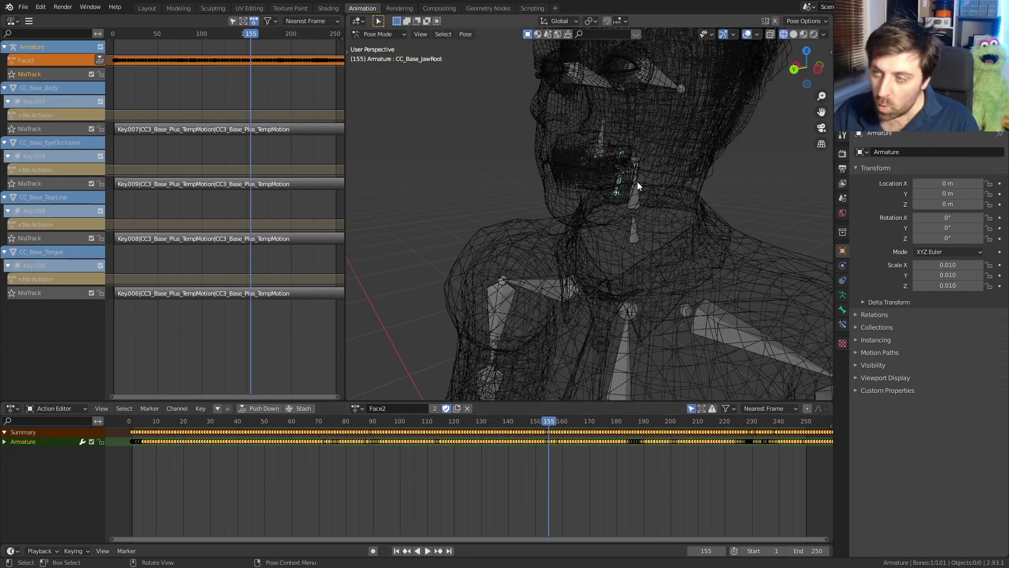
{"action": "key", "text": "ctrl"}
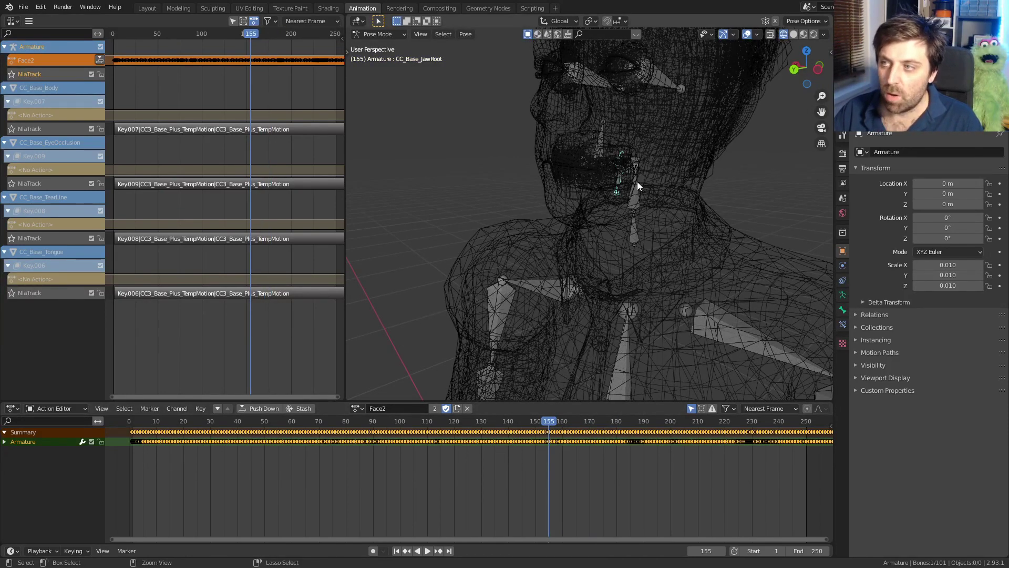
{"action": "key", "text": "ctrl+i"}
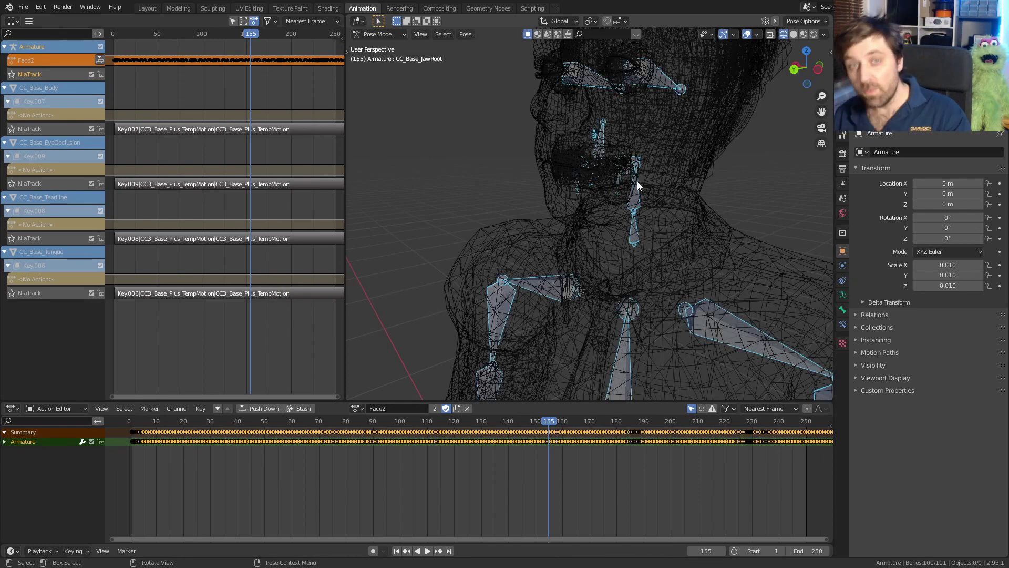
- In Edit Mode, delete all selected bones so only the jaw bone remains
{"action": "left_click", "coordinate": [390, 34]}
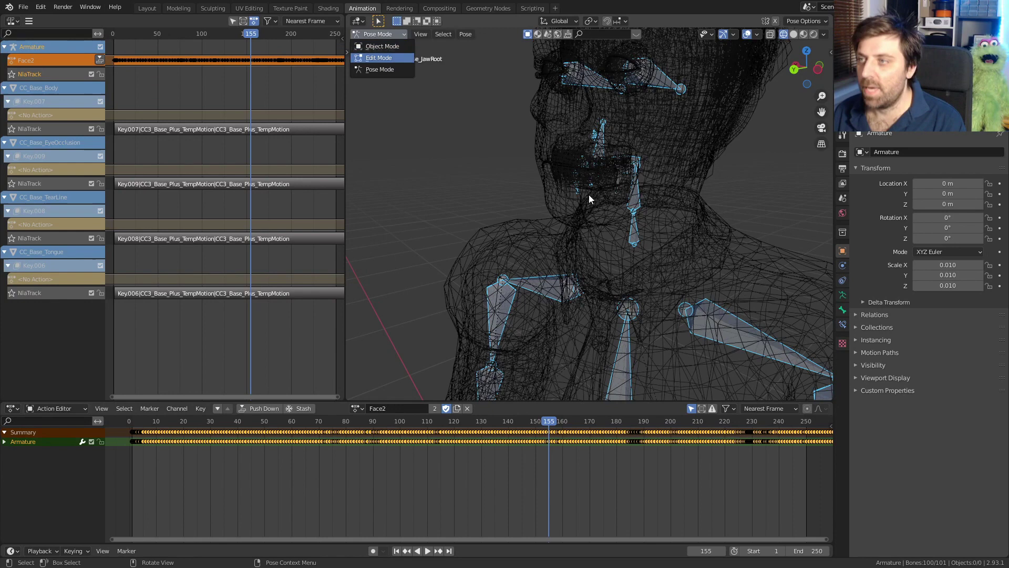
{"action": "key", "text": "Tab"}
{"action": "middle_click_drag", "start_coordinate": [589, 195], "coordinate": [550, 261]}
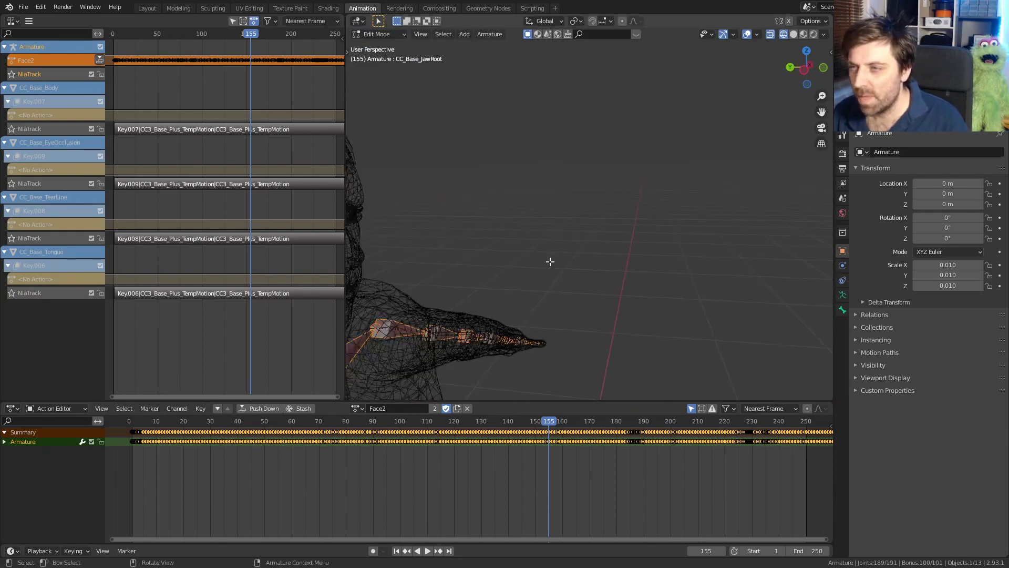
{"action": "scroll", "coordinate": [588, 242], "scroll_direction": "up", "scroll_amount": 5}
{"action": "key", "text": "x"}
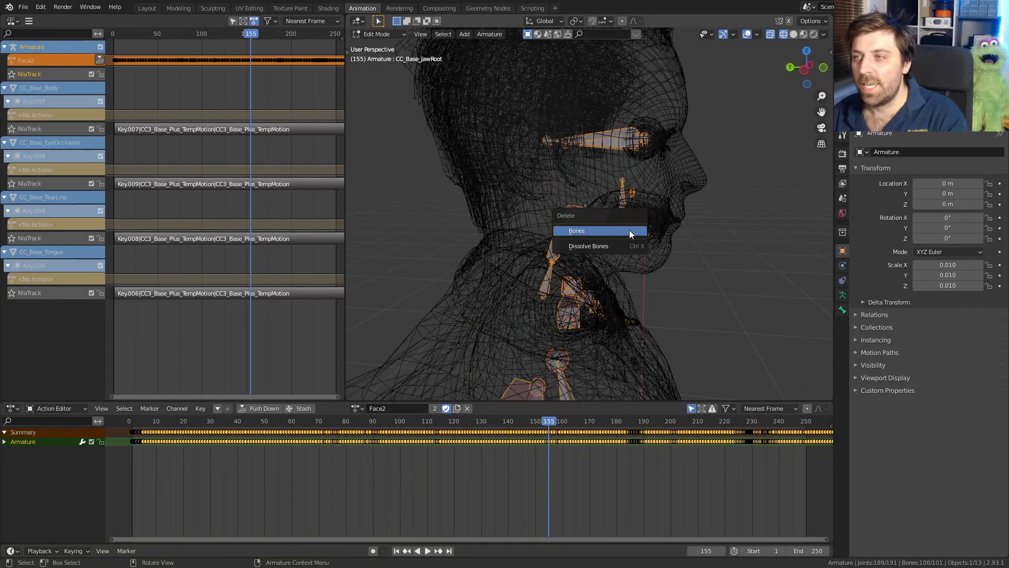
{"action": "left_click", "coordinate": [629, 231]}
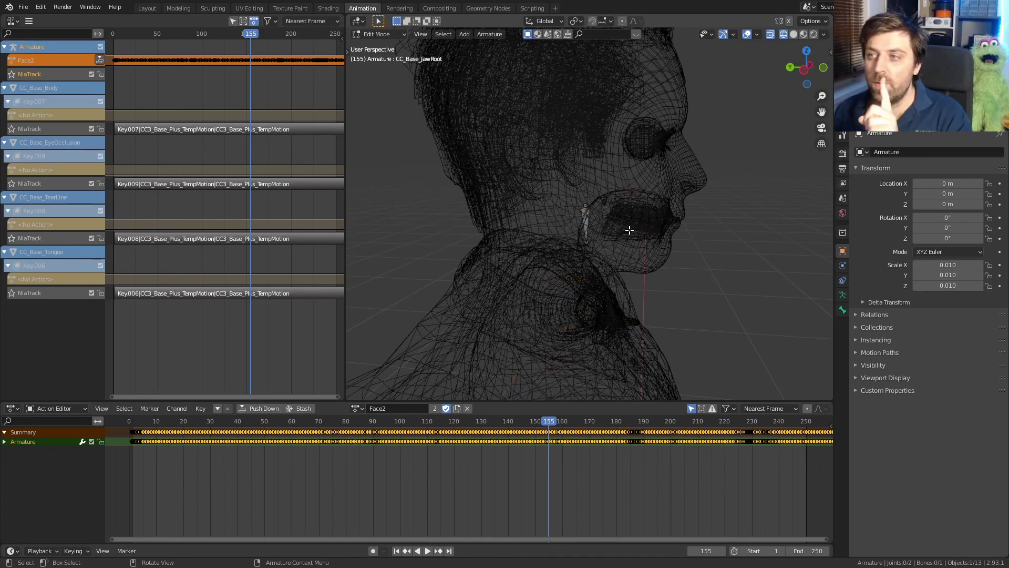
- Return to Object Mode and select the CC_Base_Body mesh
{"action": "scroll", "coordinate": [630, 229], "scroll_direction": "down", "scroll_amount": 2}
{"action": "scroll", "coordinate": [627, 227], "scroll_direction": "up", "scroll_amount": 2}
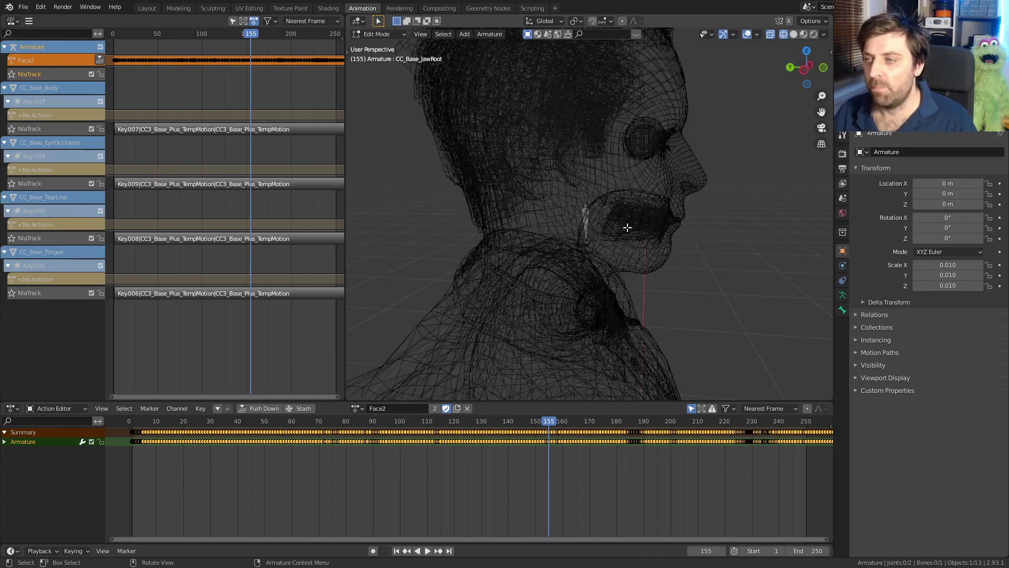
{"action": "key", "text": "Tab"}
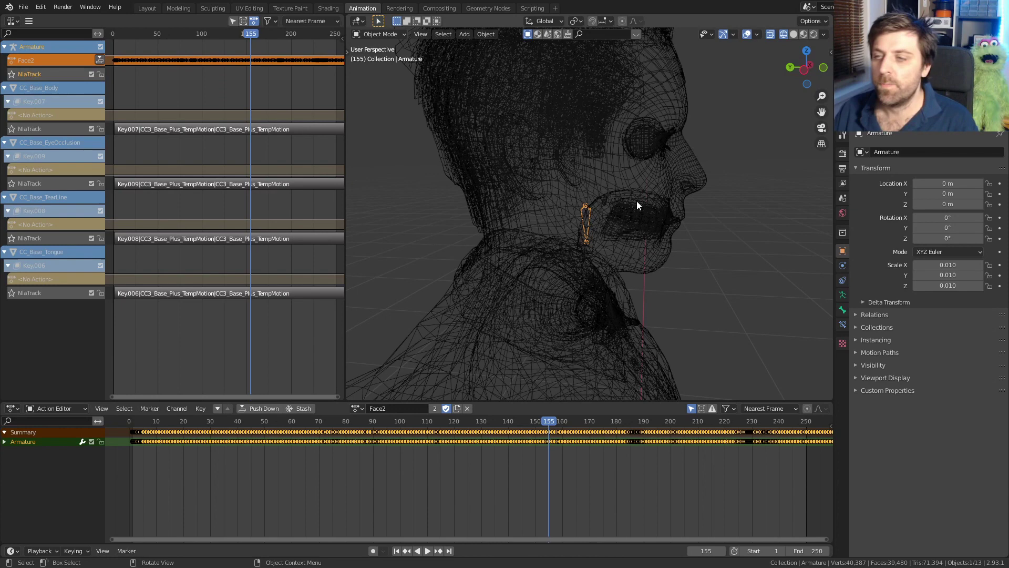
{"action": "left_click", "coordinate": [677, 179]}
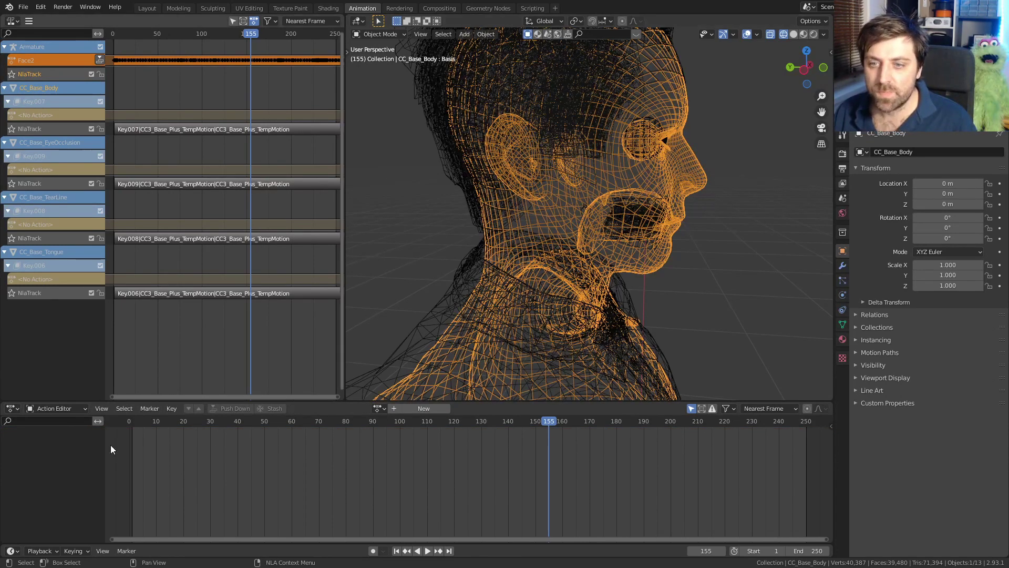
{"action": "left_click", "coordinate": [77, 407]}
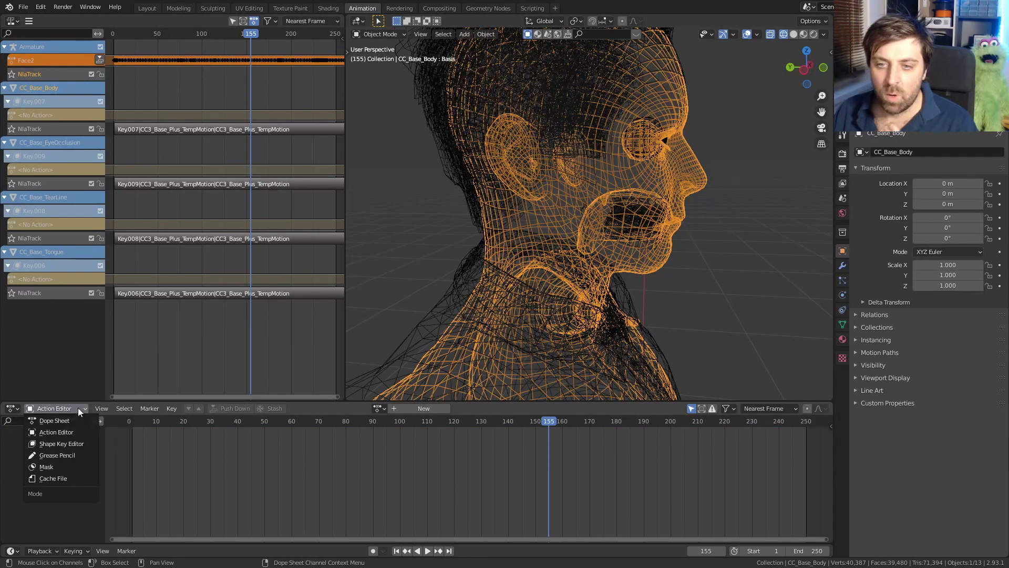
- In the Shape Key Editor, assign the Key.007 action to the body and rename it SK_Face2
{"action": "left_click", "coordinate": [84, 442]}
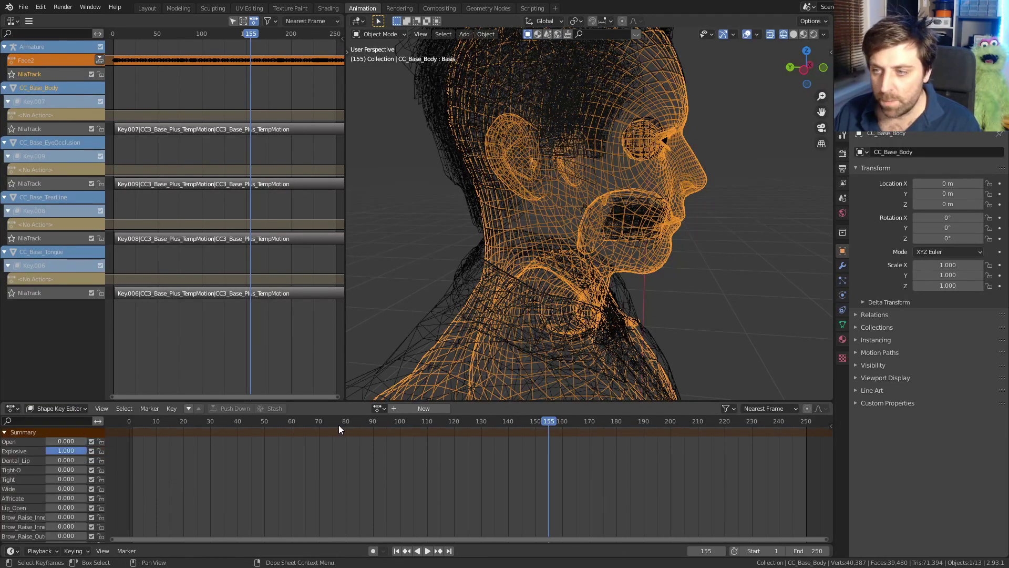
{"action": "left_click", "coordinate": [380, 409]}
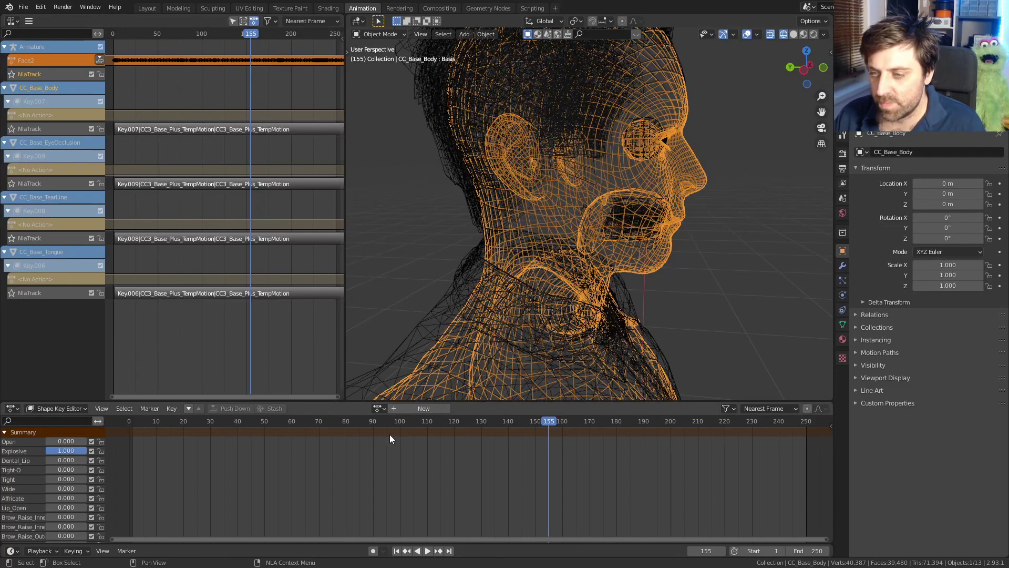
{"action": "left_click", "coordinate": [378, 408]}
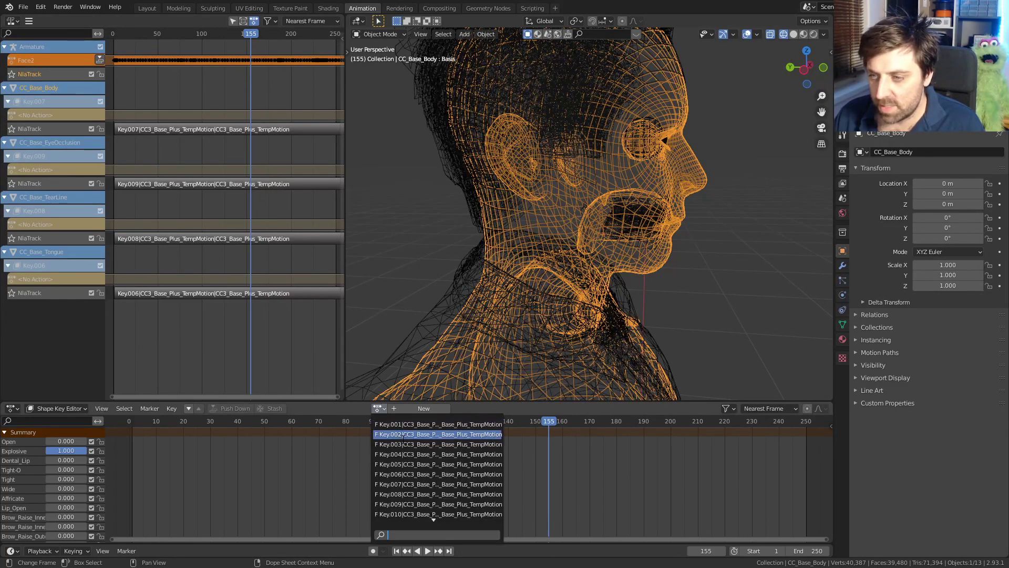
{"action": "key", "text": "Return"}
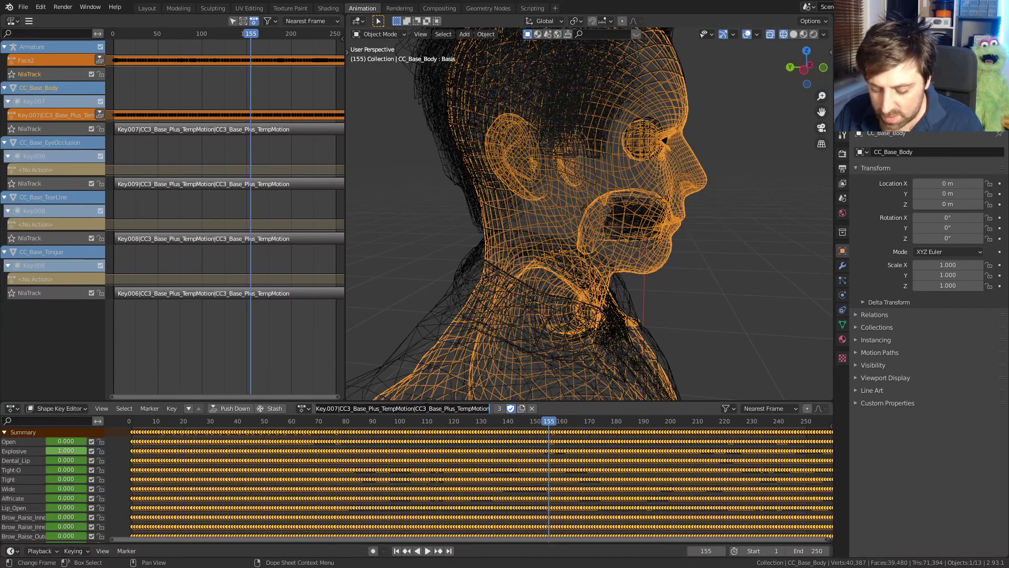
{"action": "type", "text": "S"}
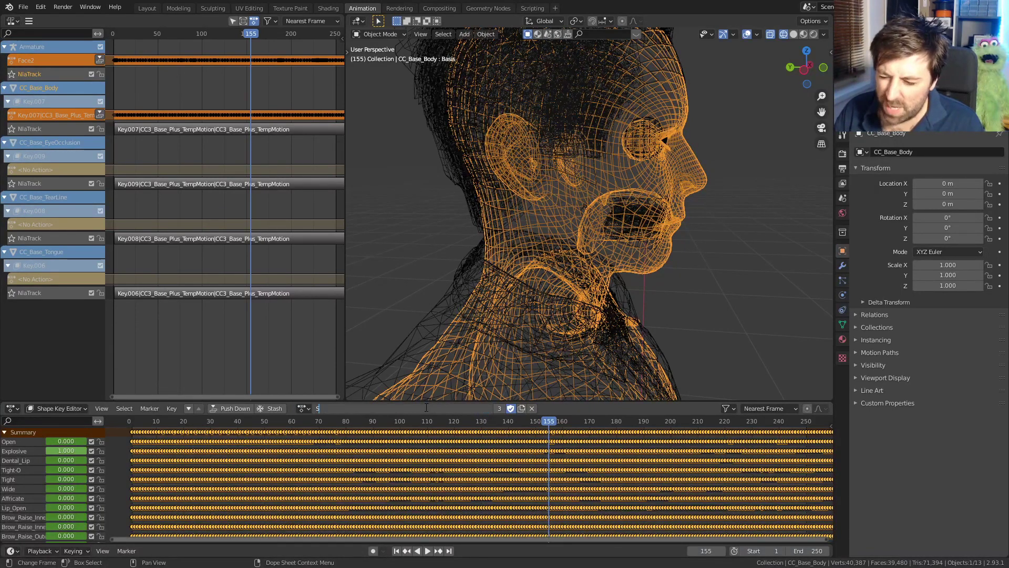
{"action": "type", "text": "K"}
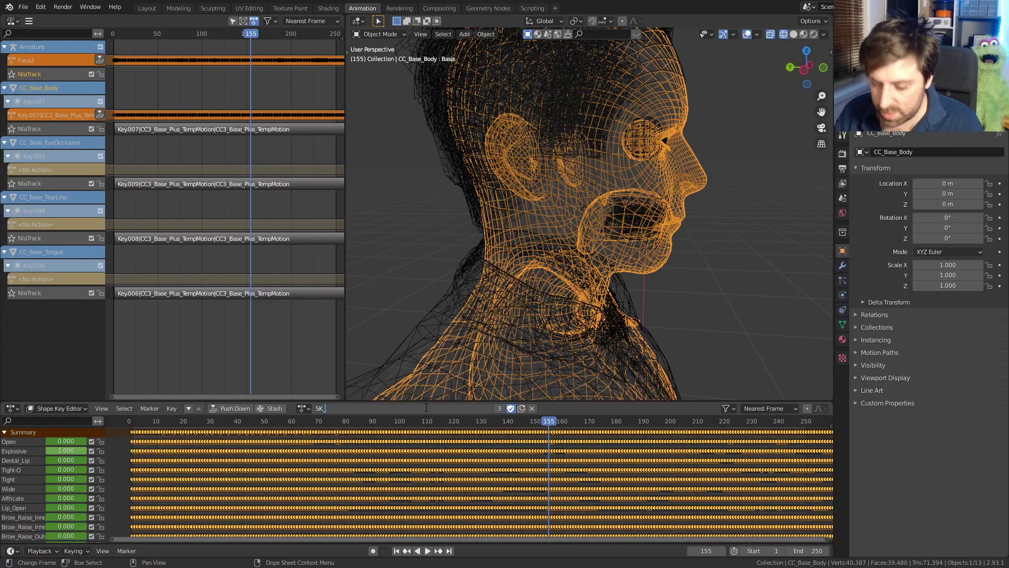
{"action": "type", "text": "_Face2"}
{"action": "key", "text": "Return"}
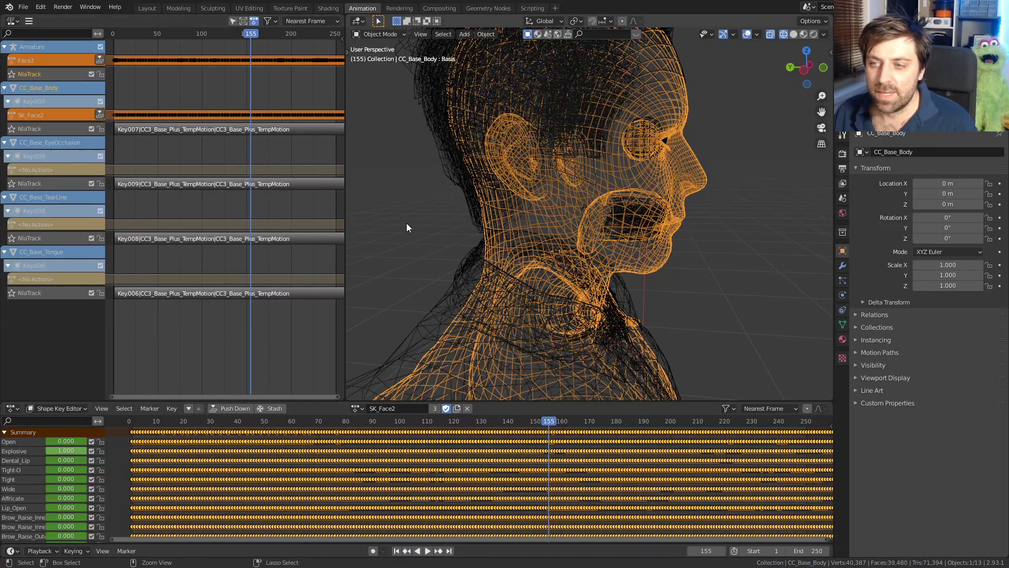
- Save the face edits as a new file named Anim2.blend
{"action": "key", "text": "ctrl+s"}
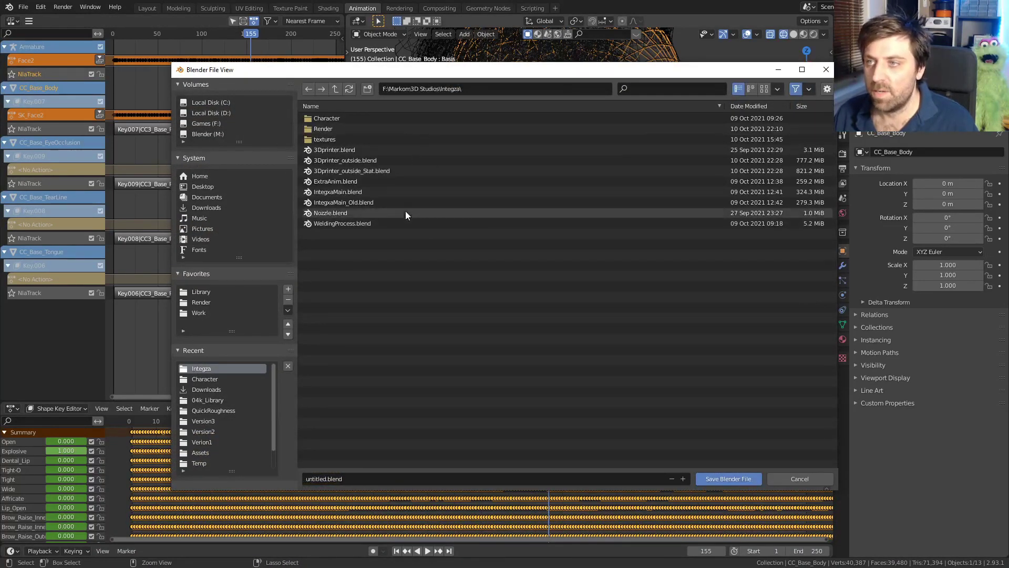
{"action": "left_click", "coordinate": [352, 479]}
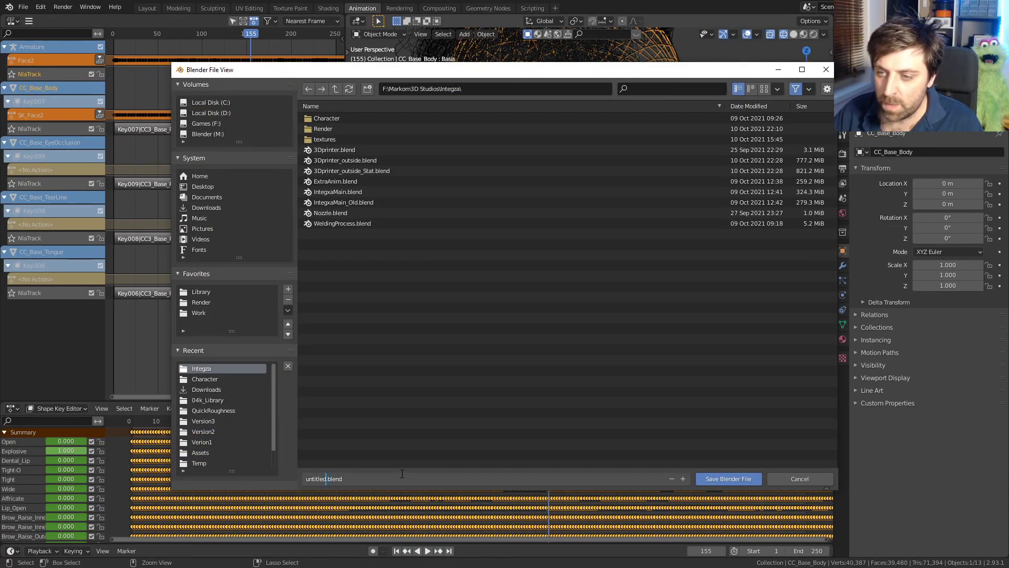
{"action": "key", "text": "ctrl+BackSpace"}
{"action": "type", "text": "Anim2"}
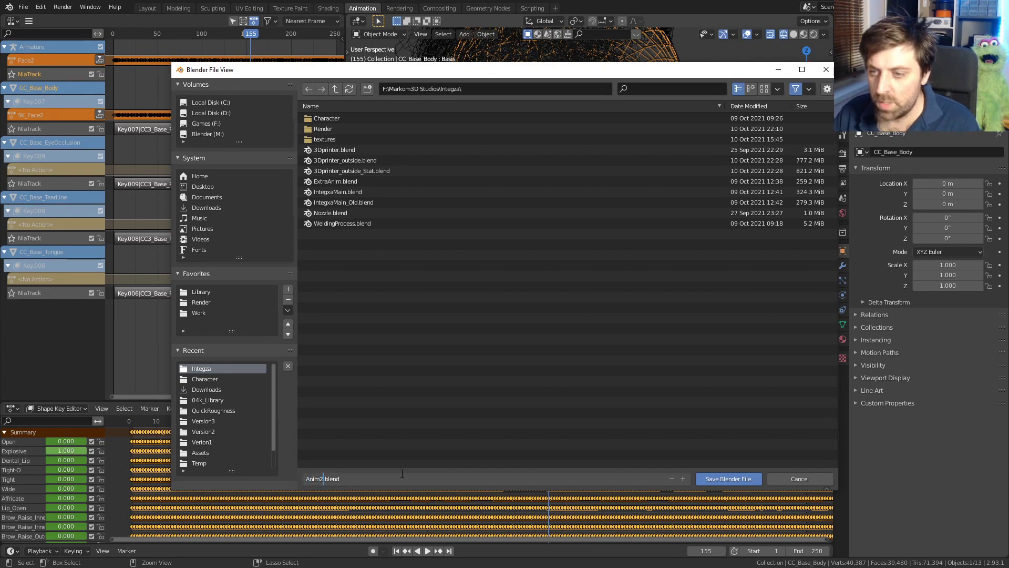
{"action": "key", "text": "Return"}
{"action": "left_click", "coordinate": [754, 476]}
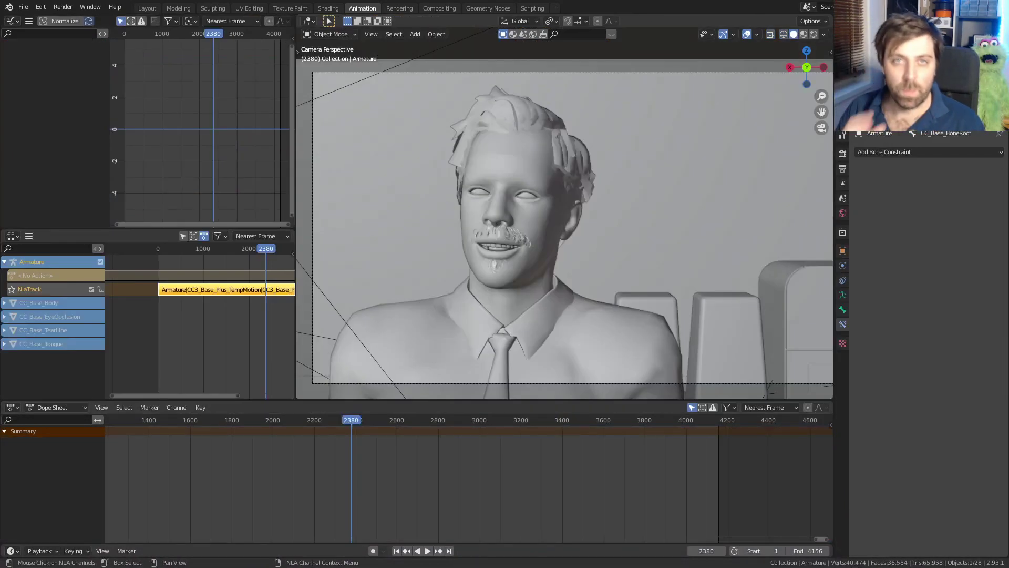
- Append the Face2 and SK_Face2 actions from Anim2.blend's Action folder
{"action": "left_click", "coordinate": [23, 7]}
{"action": "left_click", "coordinate": [58, 124]}
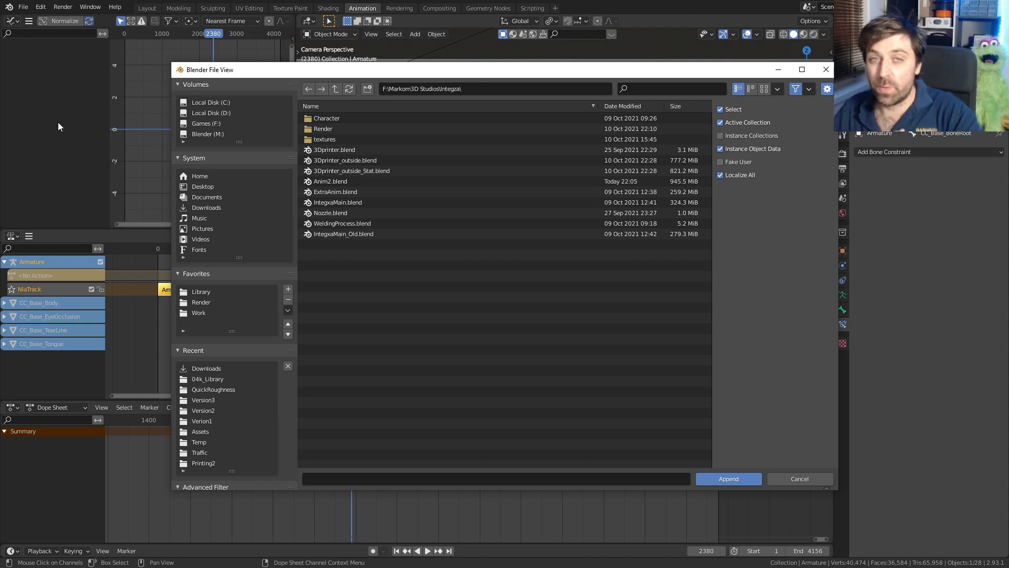
{"action": "double_click", "coordinate": [399, 185]}
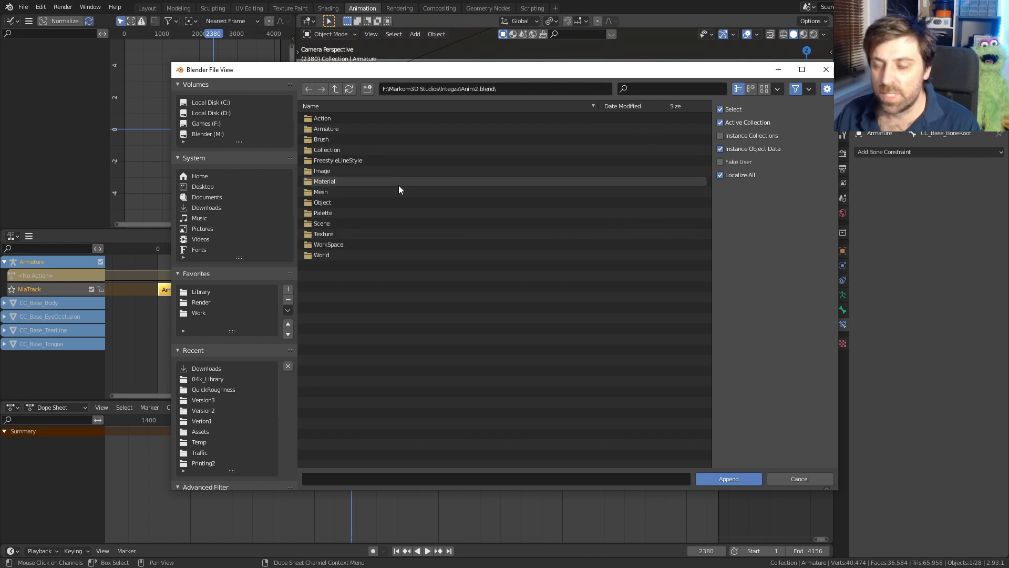
{"action": "double_click", "coordinate": [400, 118]}
{"action": "left_click", "coordinate": [397, 129]}
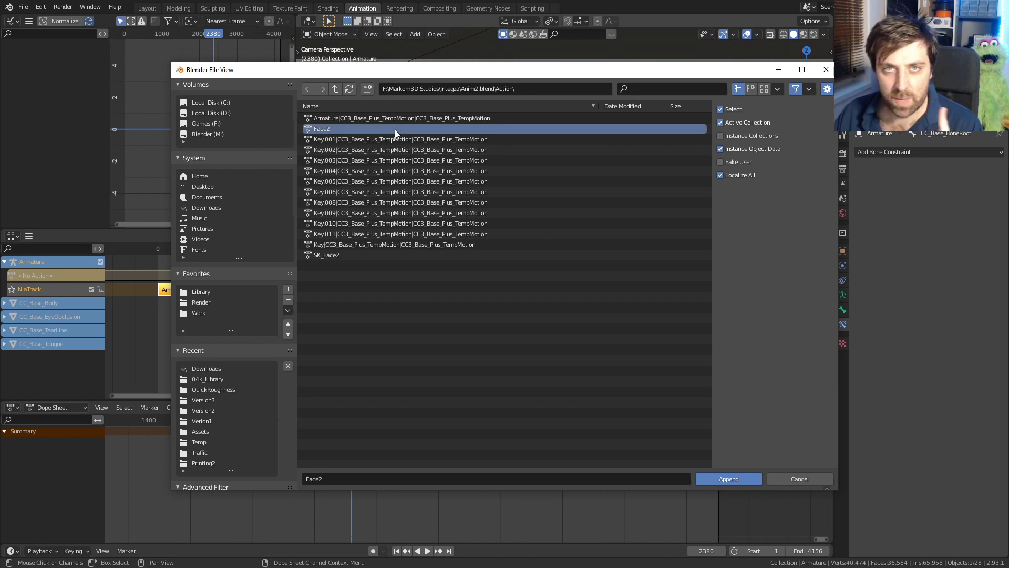
{"action": "left_click", "coordinate": [364, 256], "text": "ctrl"}
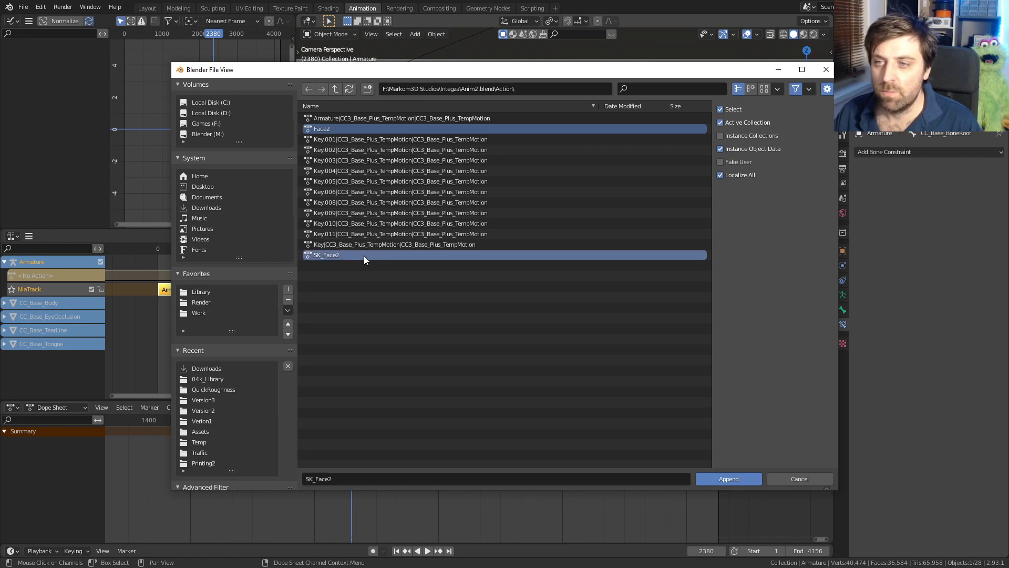
{"action": "left_click", "coordinate": [736, 481]}
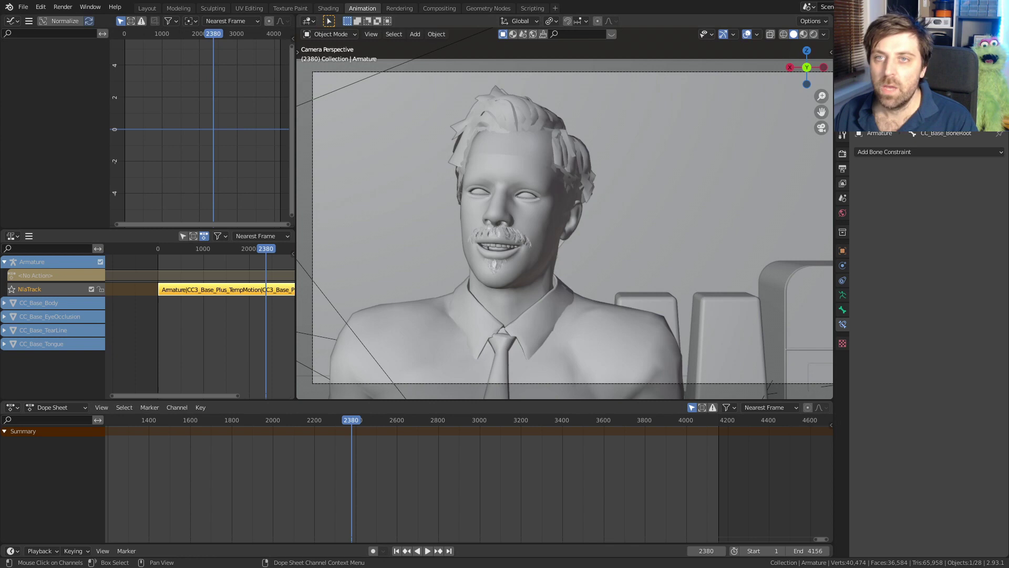
- Enlarge the NLA editor, select the body, and delete its Key.001 strip
{"action": "left_click_drag", "start_coordinate": [149, 229], "coordinate": [147, 156]}
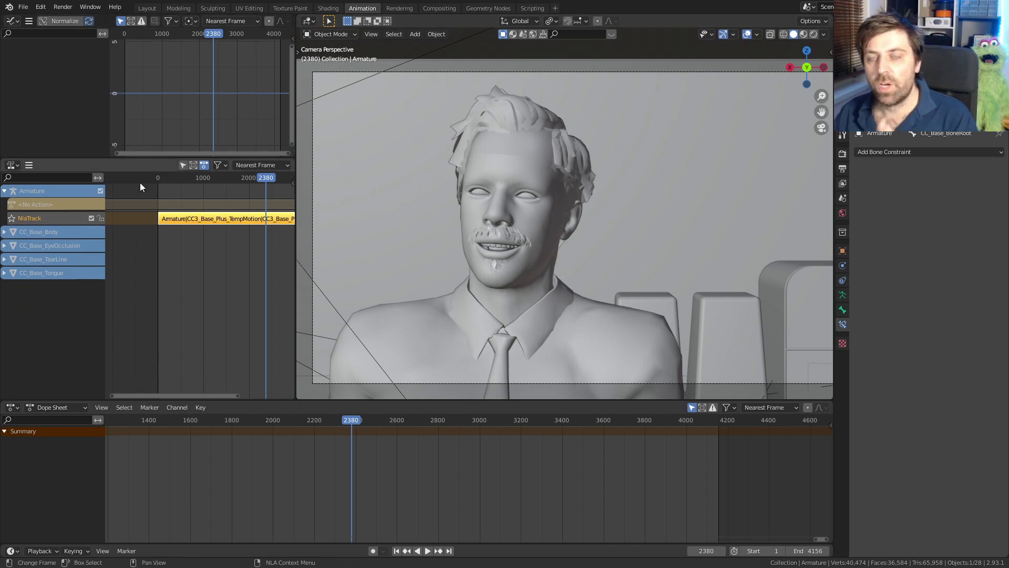
{"action": "left_click", "coordinate": [537, 228]}
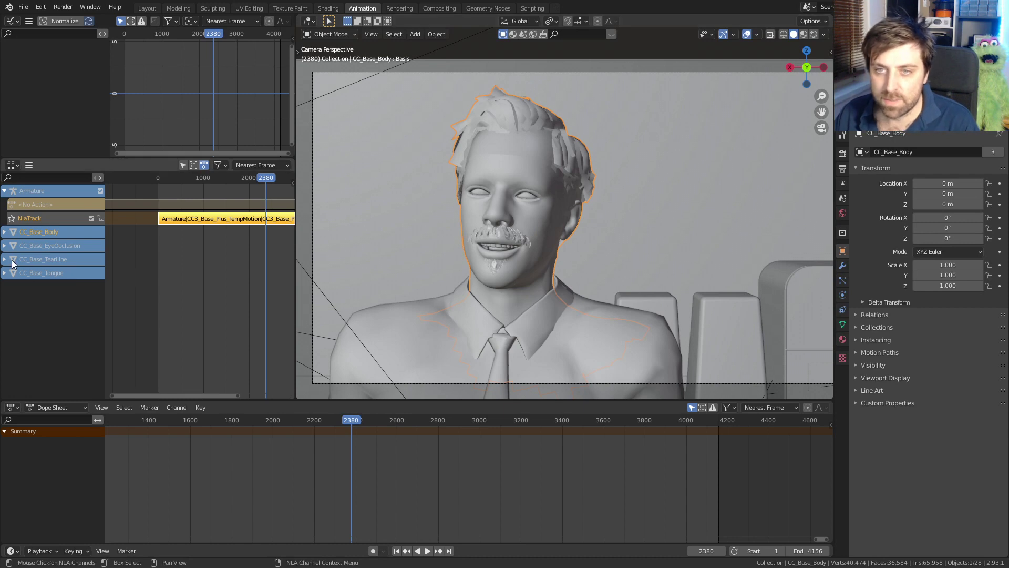
{"action": "left_click", "coordinate": [5, 232]}
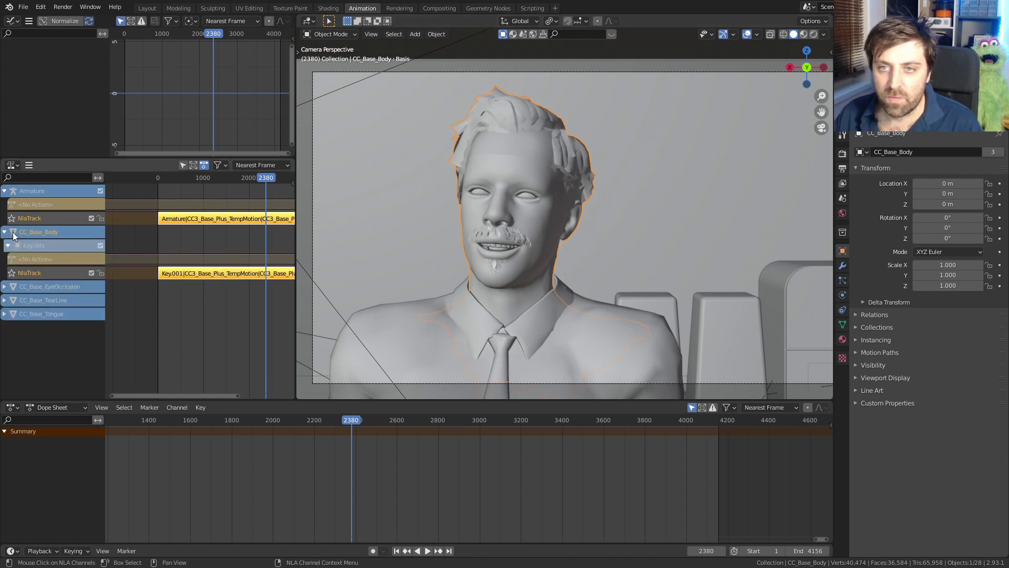
{"action": "left_click", "coordinate": [190, 275]}
{"action": "left_click_drag", "start_coordinate": [266, 179], "coordinate": [157, 178]}
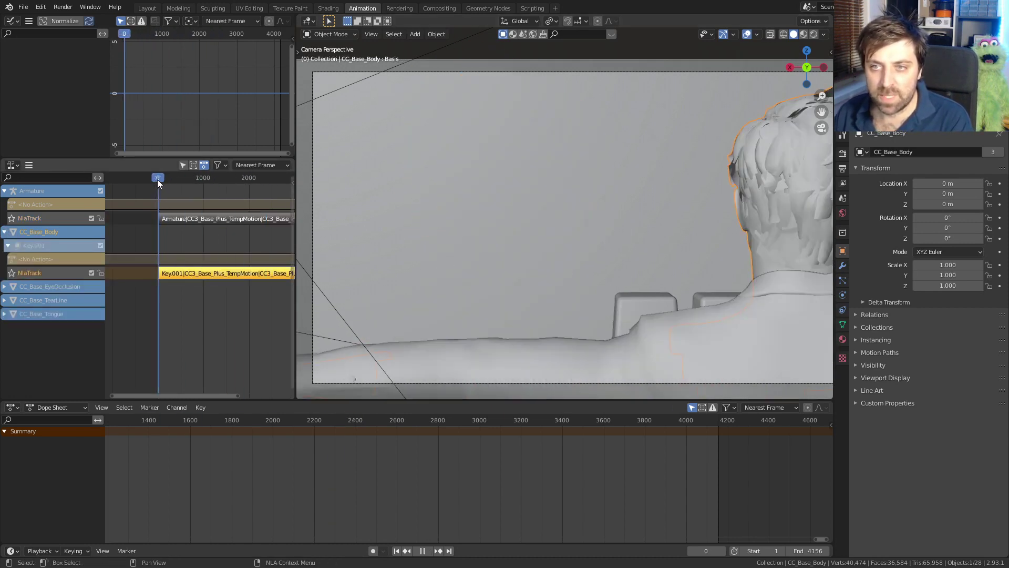
{"action": "key", "text": "x"}
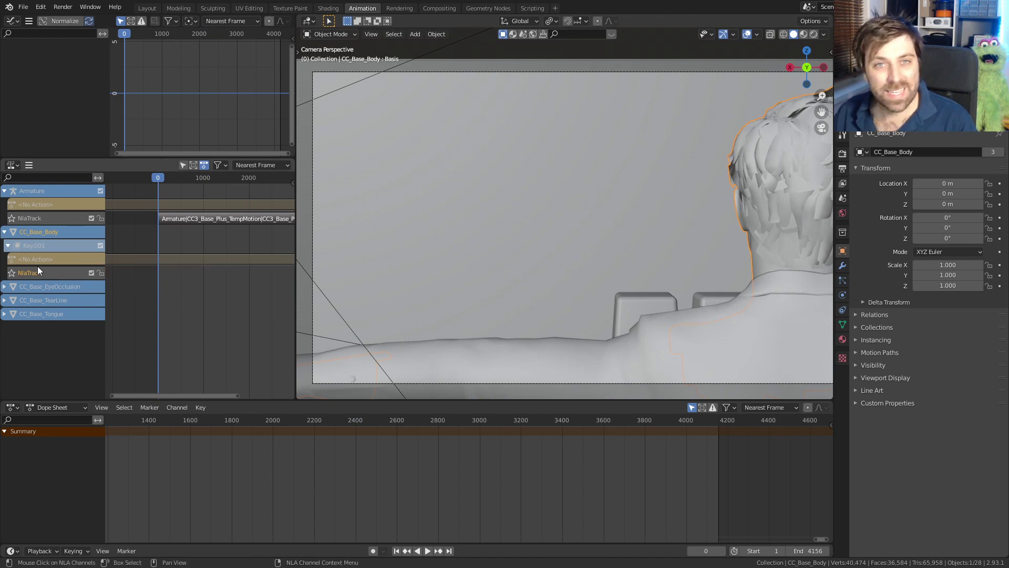
- Add SK_Face2 as a strip on the body's NLA track and scrub to frame 572
{"action": "key", "text": "shift+a"}
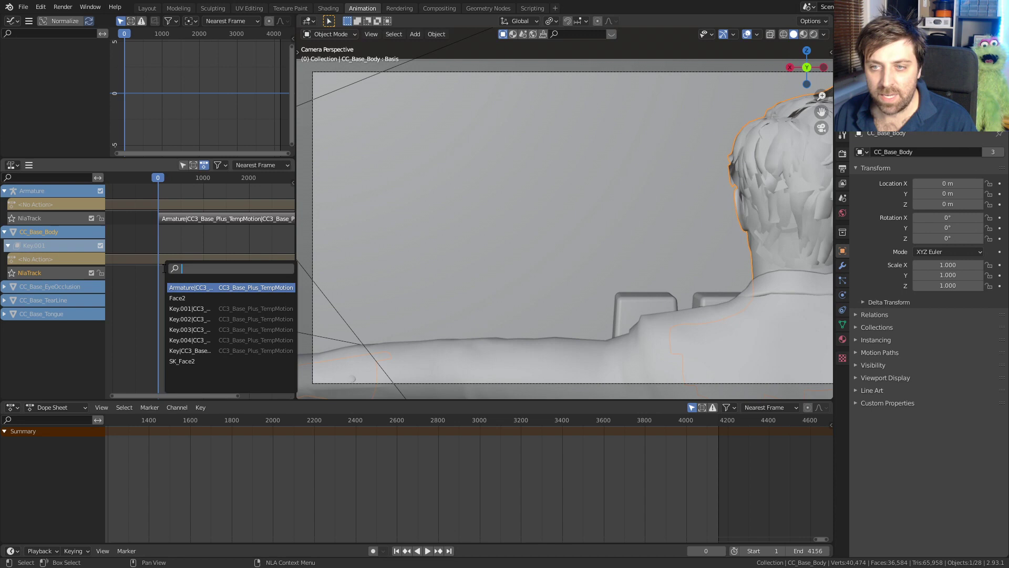
{"action": "left_click", "coordinate": [192, 361]}
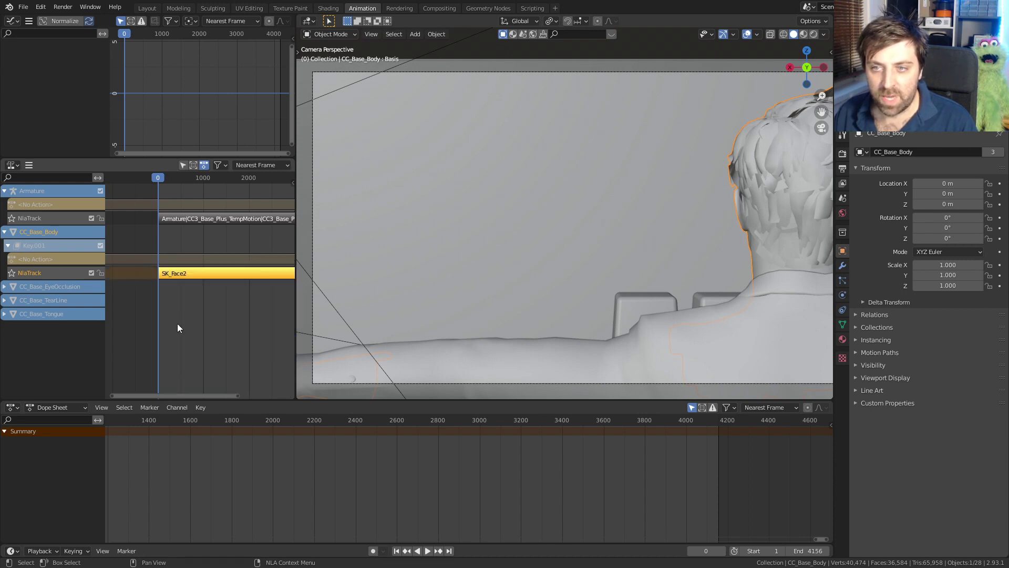
{"action": "left_click_drag", "start_coordinate": [164, 179], "coordinate": [179, 181]}
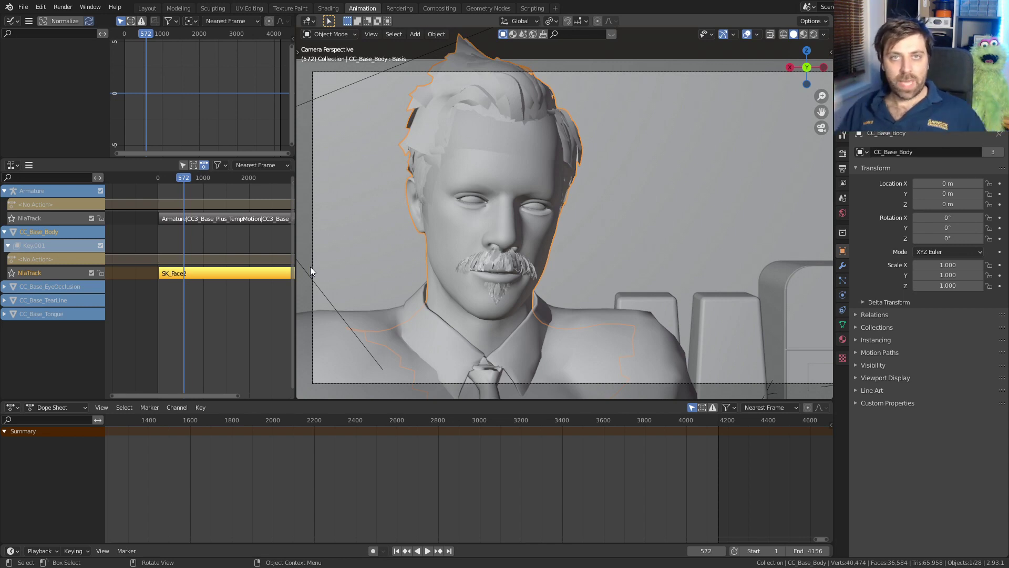
{"action": "scroll", "coordinate": [525, 315], "scroll_direction": "down", "scroll_amount": 3}
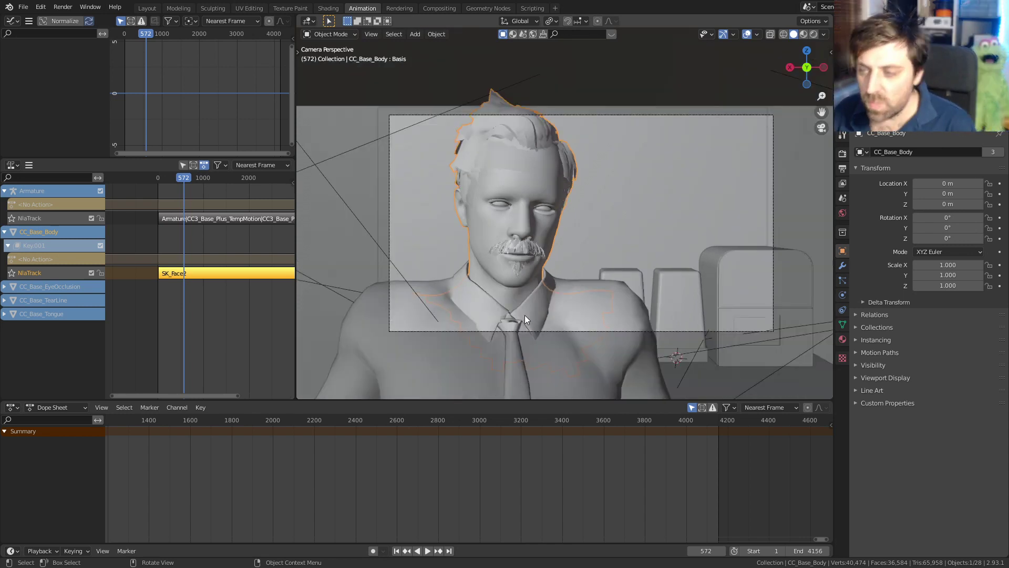
{"action": "middle_click_drag", "start_coordinate": [525, 314], "coordinate": [508, 206]}
{"action": "scroll", "coordinate": [534, 330], "scroll_direction": "down", "scroll_amount": 5}
{"action": "left_click", "coordinate": [561, 242]}
{"action": "middle_click_drag", "start_coordinate": [560, 242], "coordinate": [576, 286]}
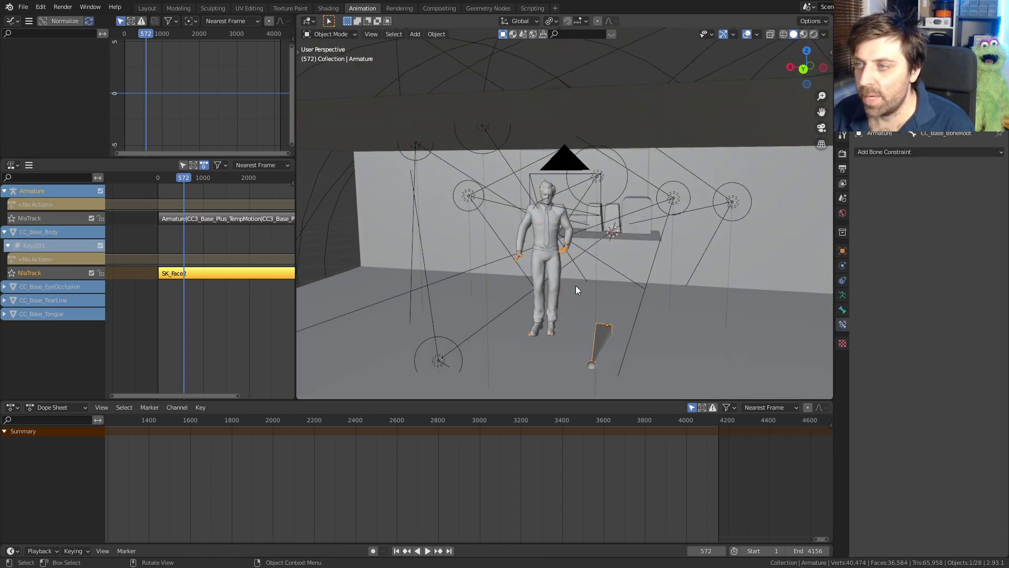
{"action": "scroll", "coordinate": [564, 249], "scroll_direction": "up", "scroll_amount": 6}
{"action": "scroll", "coordinate": [572, 288], "scroll_direction": "up", "scroll_amount": 4}
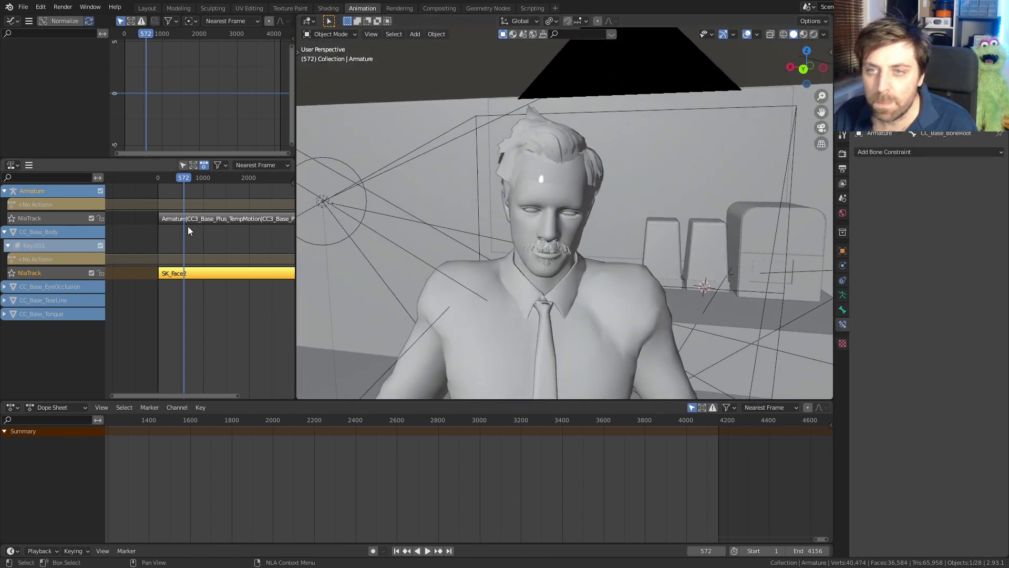
{"action": "left_click", "coordinate": [188, 218]}
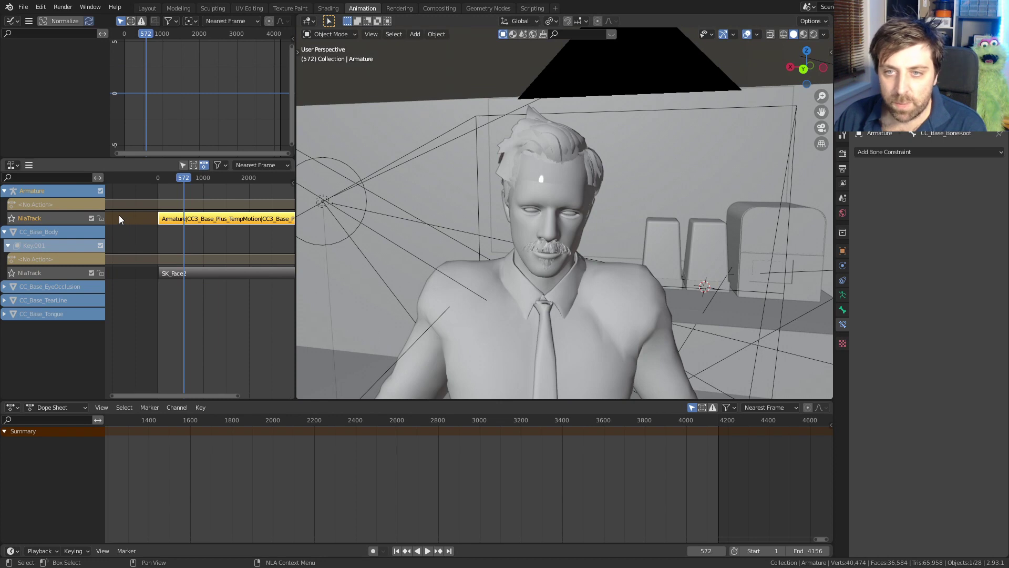
{"action": "left_click", "coordinate": [161, 177]}
{"action": "key", "text": "space"}
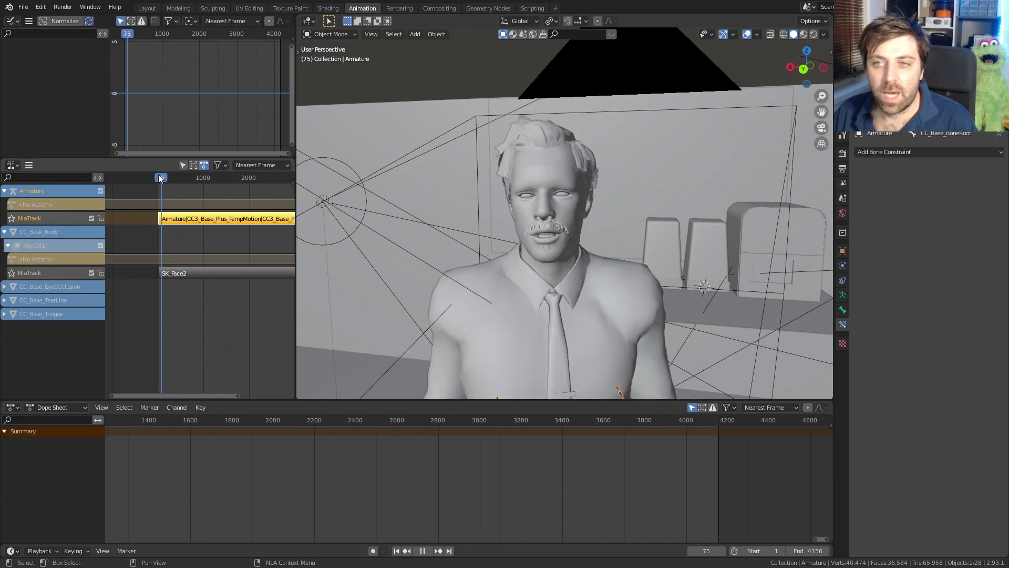
{"action": "key", "text": "space"}
{"action": "left_click_drag", "start_coordinate": [161, 178], "coordinate": [156, 178]}
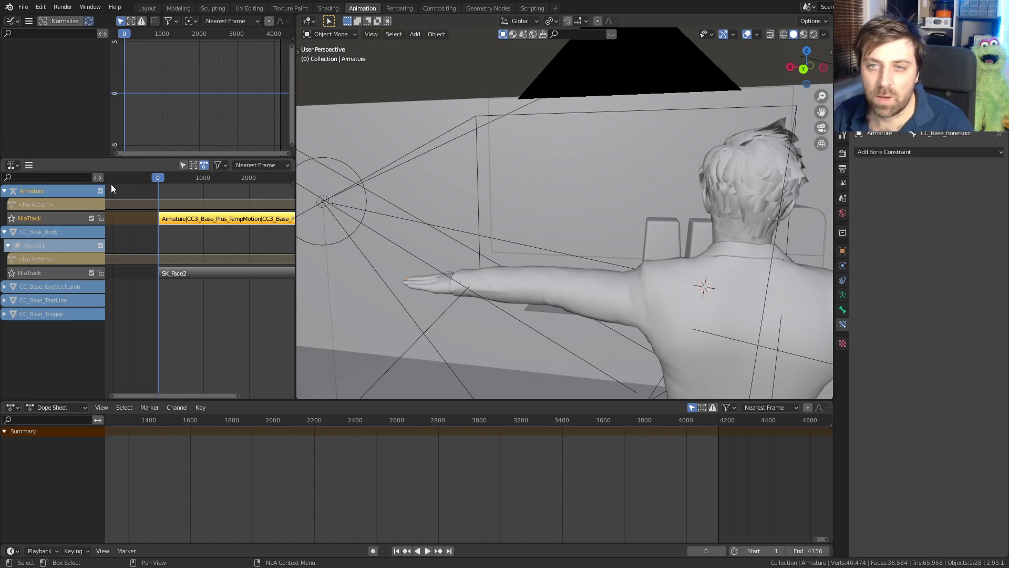
- Add the Face2 action as a strip on a new Armature NLA track
{"action": "left_click", "coordinate": [30, 165]}
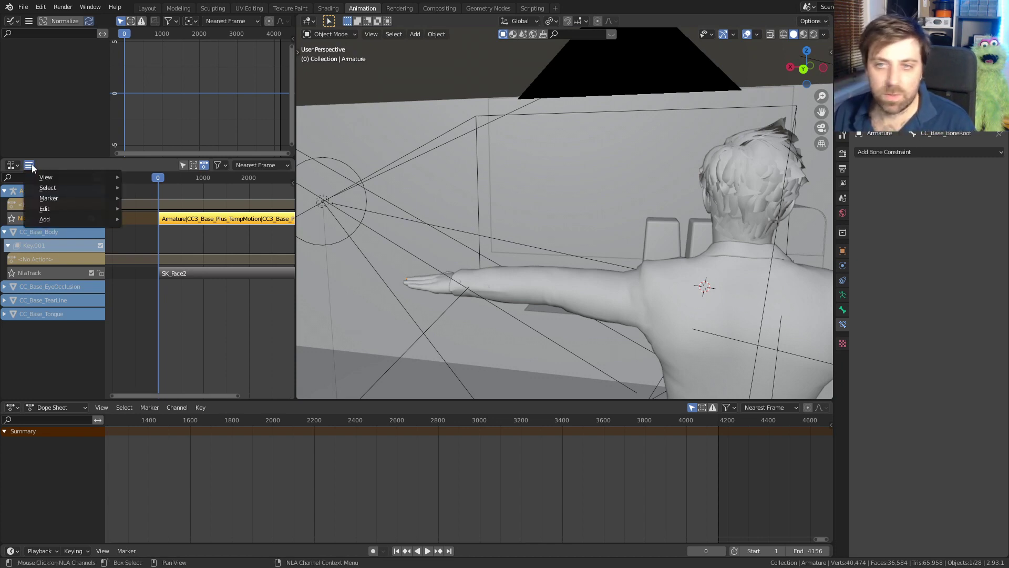
{"action": "mouse_move", "coordinate": [91, 218]}
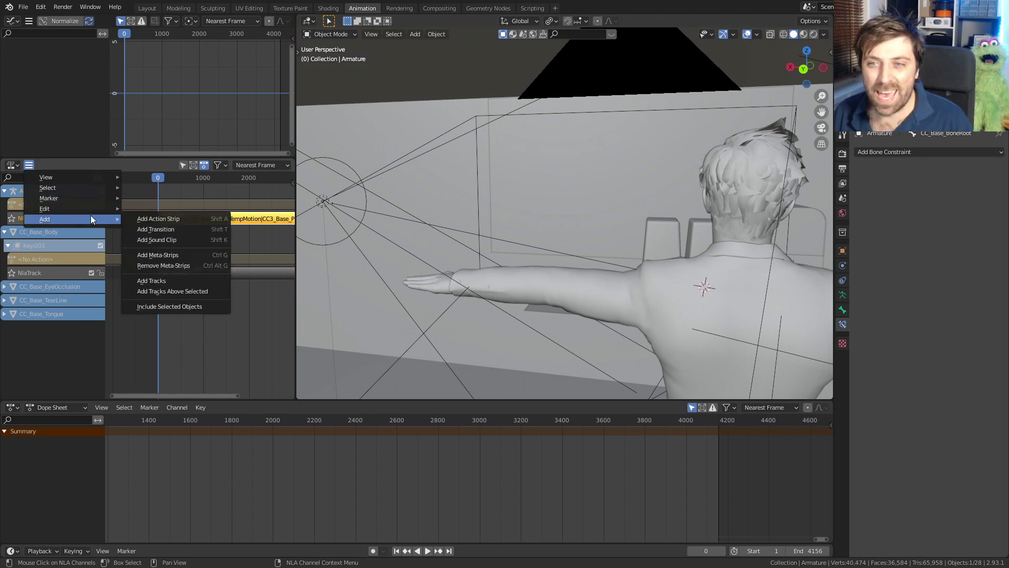
{"action": "left_click", "coordinate": [174, 220]}
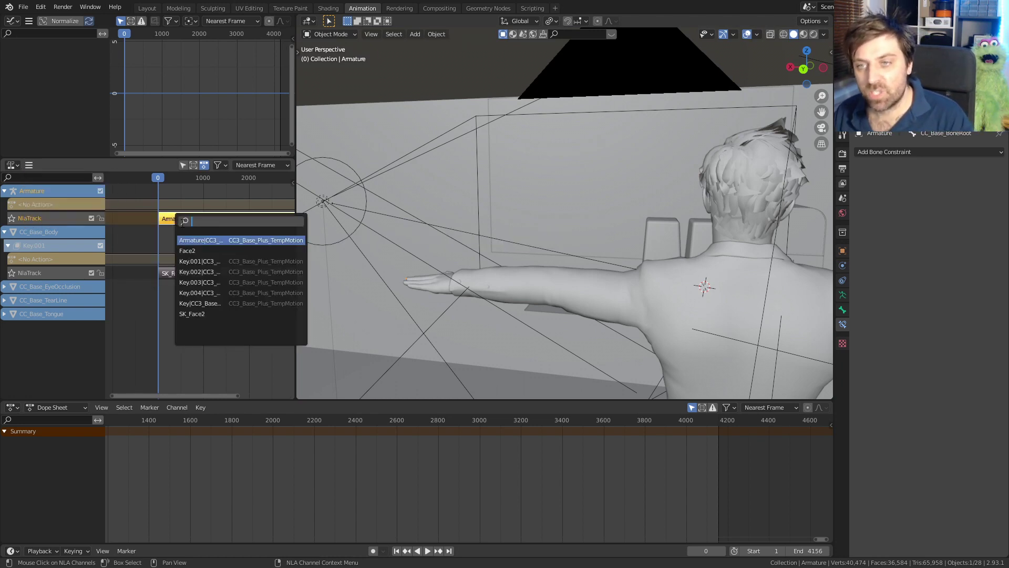
{"action": "left_click", "coordinate": [197, 254]}
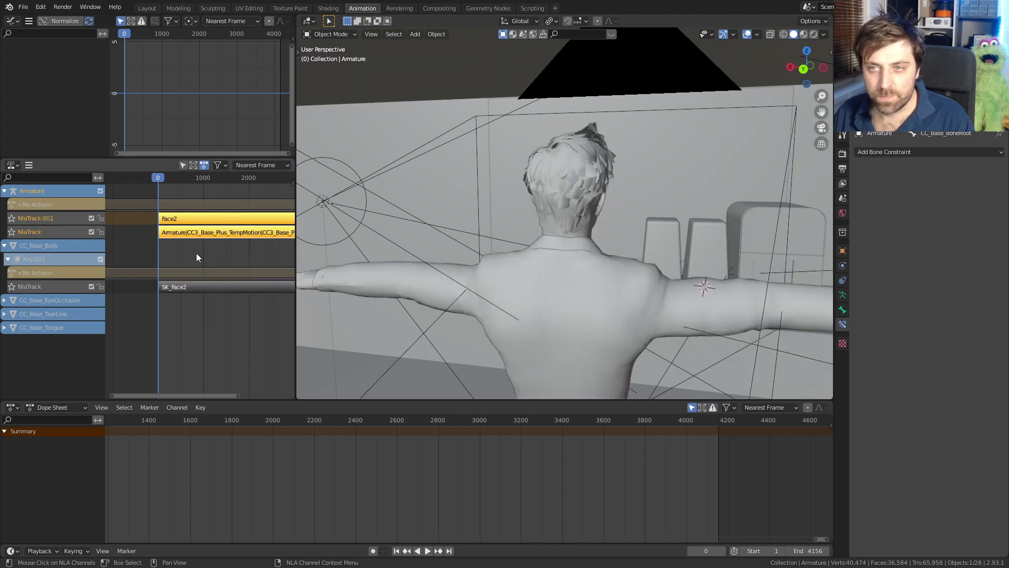
- Play back and scrub from about frame 2037 to 2310 to check the Face2 strip
{"action": "left_click", "coordinate": [281, 420]}
{"action": "key", "text": "space"}
{"action": "left_click_drag", "start_coordinate": [286, 420], "coordinate": [336, 412]}
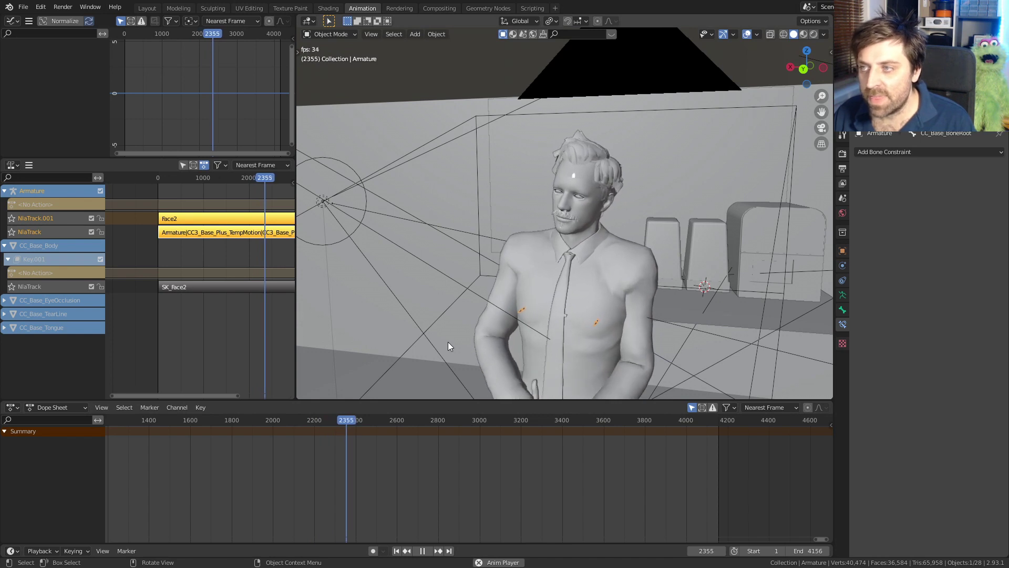
{"action": "key", "text": "space"}
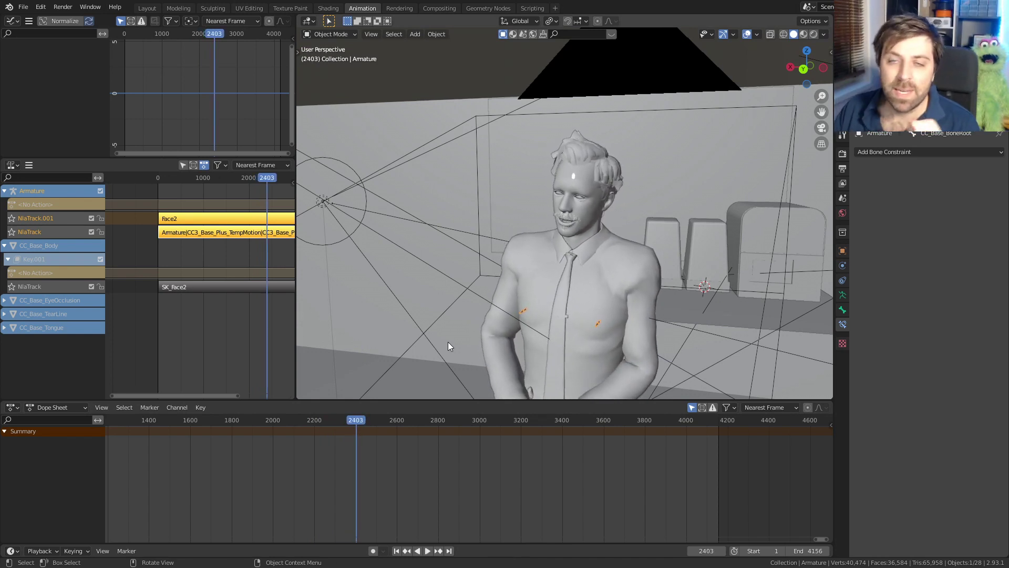
{"action": "left_click", "coordinate": [240, 217]}
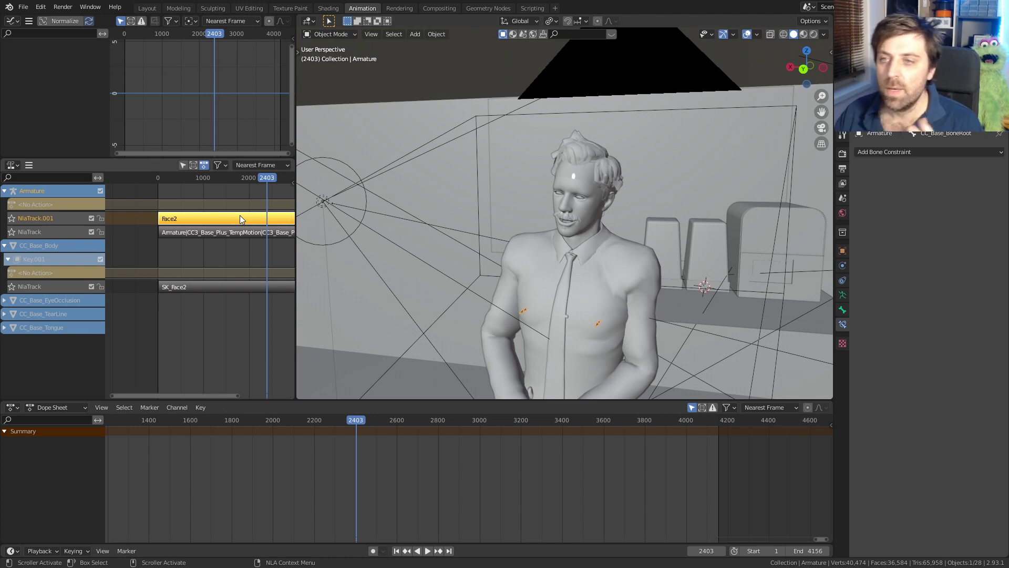
{"action": "left_click", "coordinate": [258, 233]}
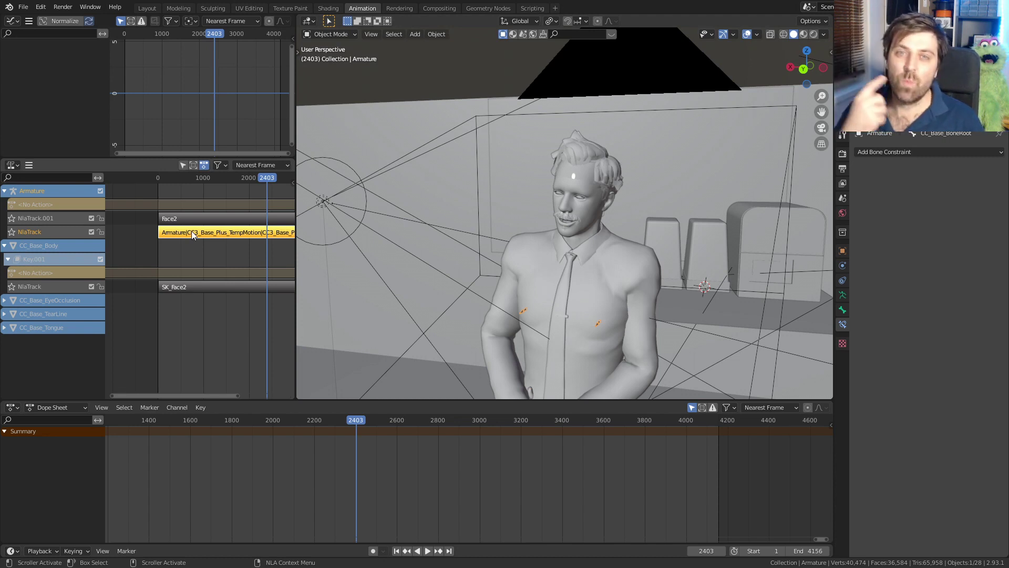
{"action": "left_click", "coordinate": [205, 218]}
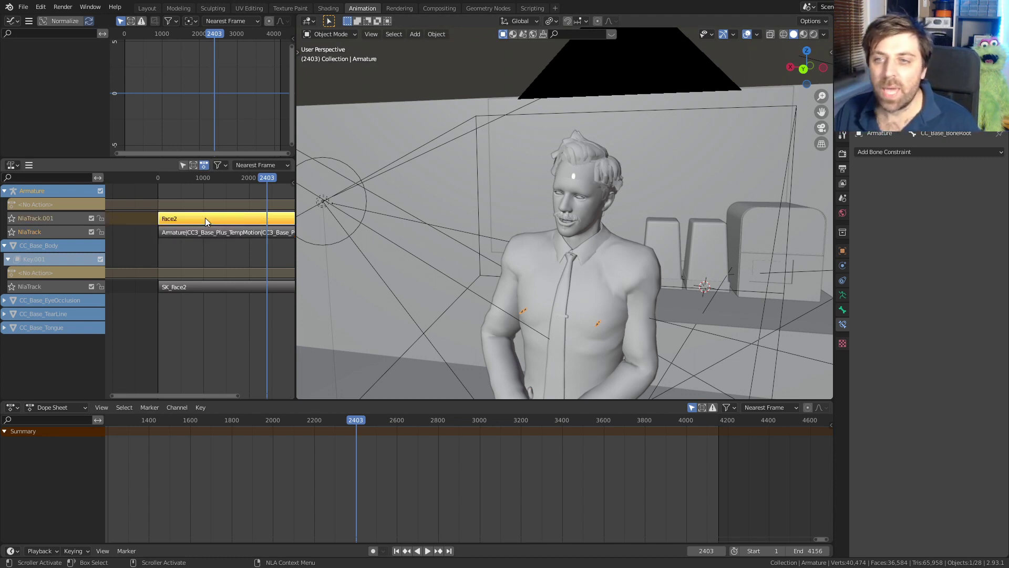